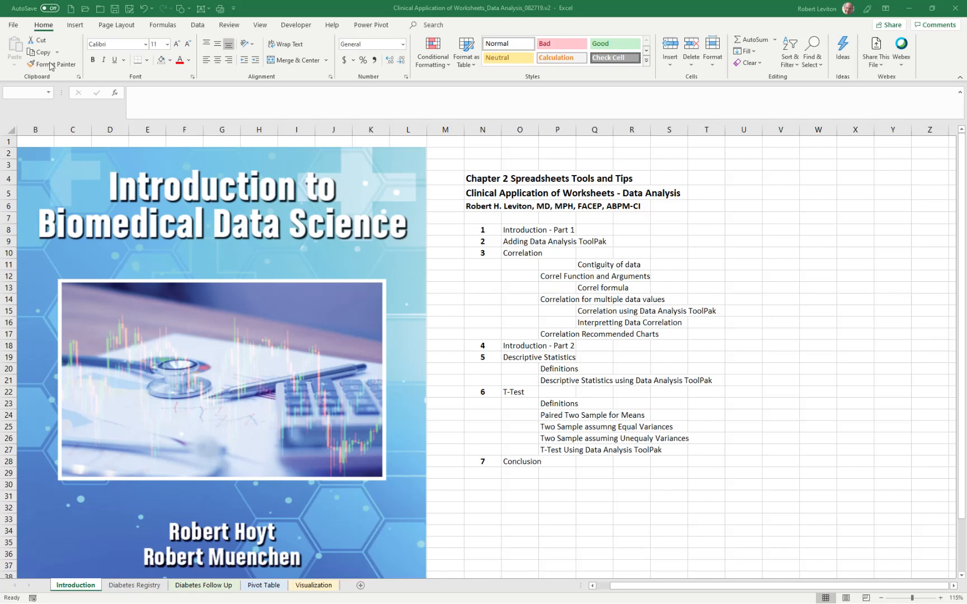
Check in the Excel add-ins options that the Analysis ToolPak is among the active add-ins, then close the options
click(13, 25)
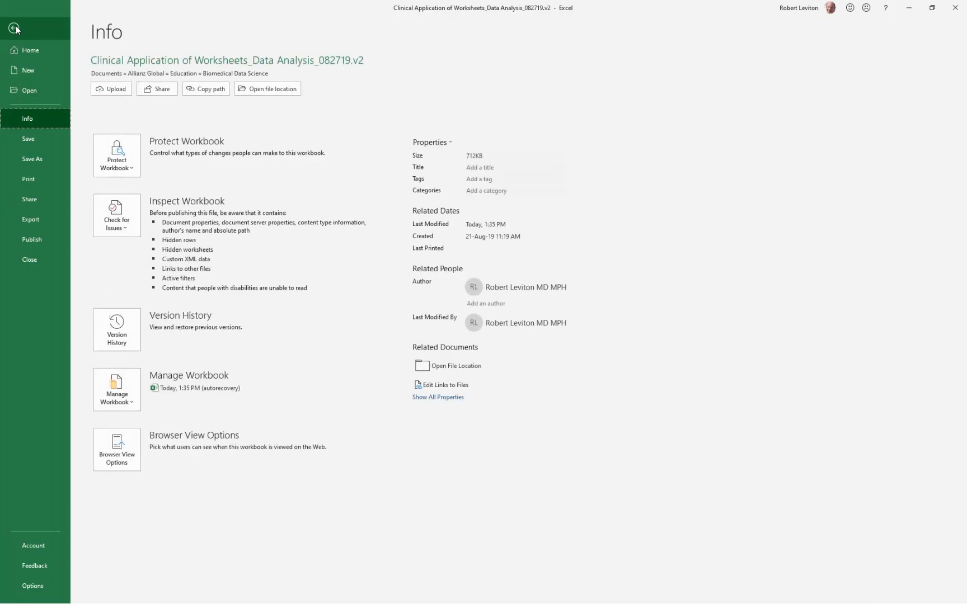
click(42, 587)
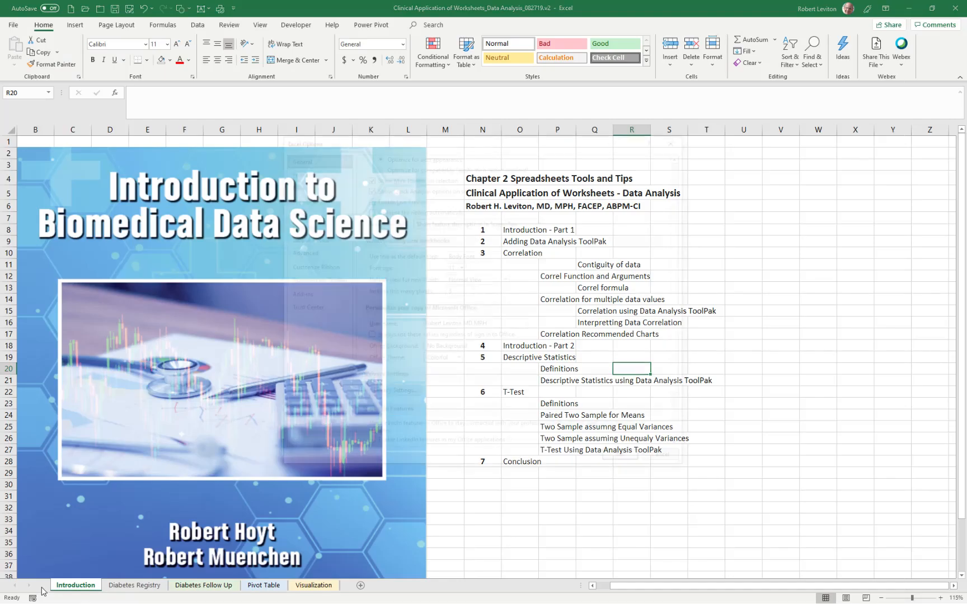
click(305, 295)
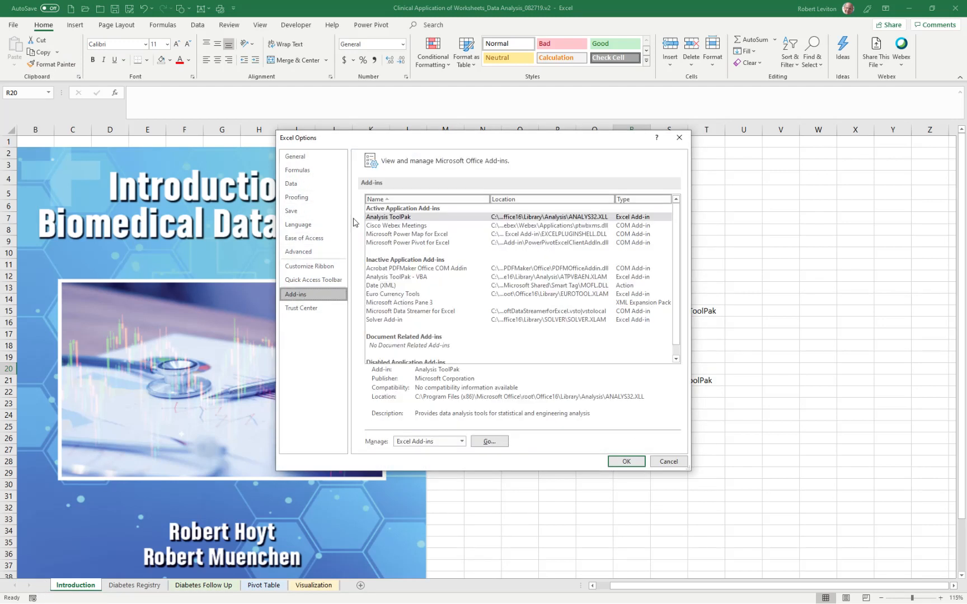
click(415, 220)
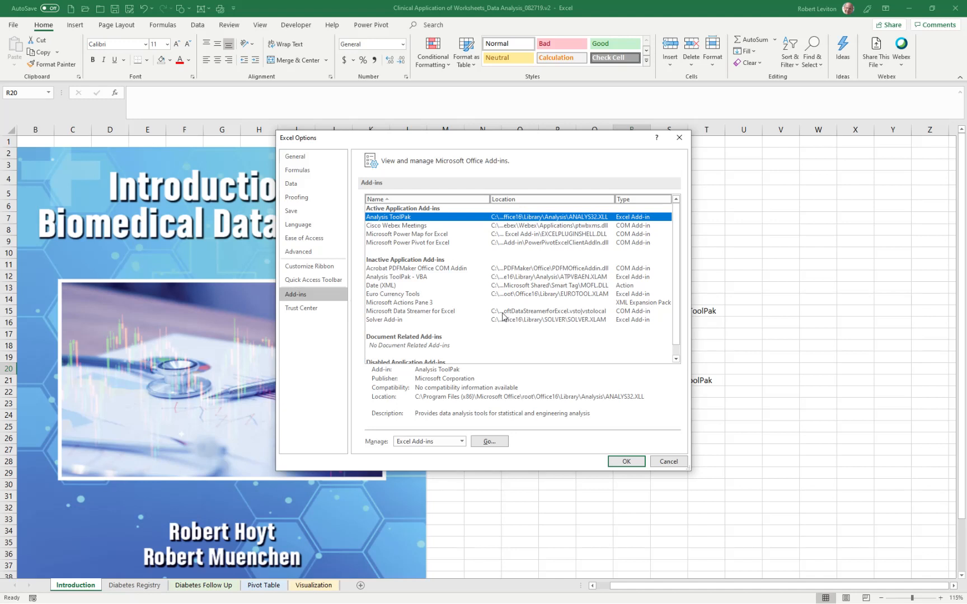
click(625, 463)
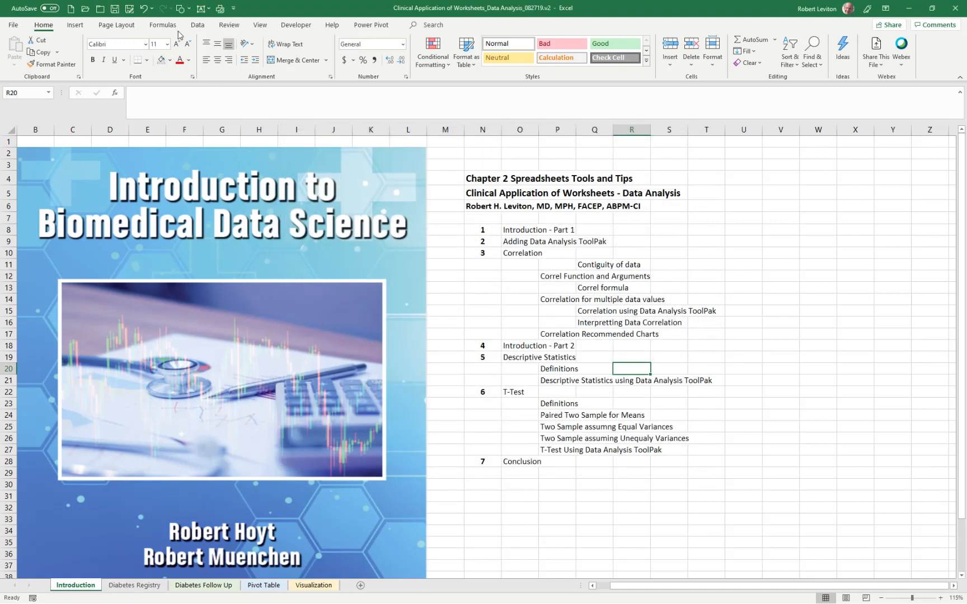
Open the Data Analysis tool list to look over the available tools and close it without running one
click(198, 26)
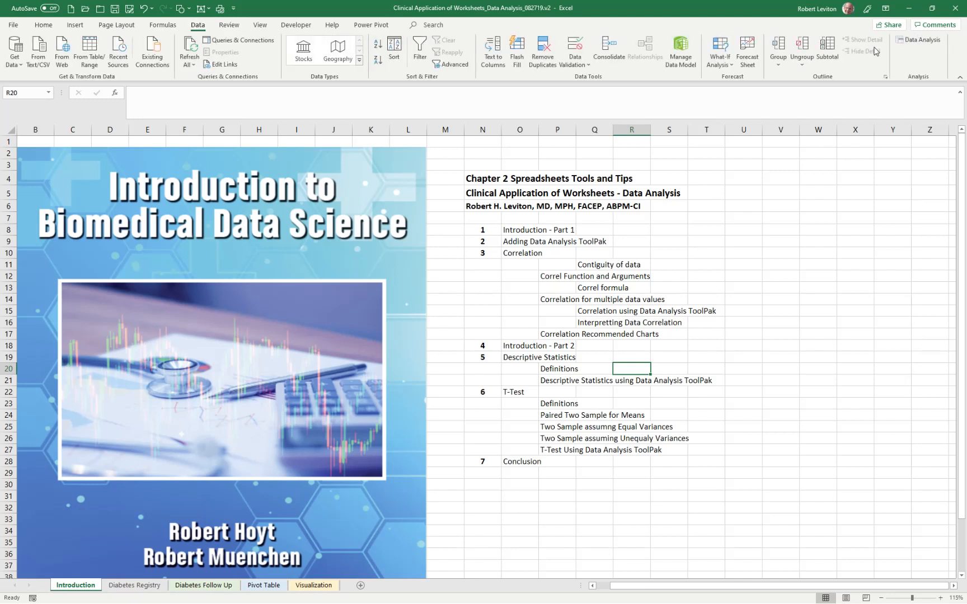
click(913, 40)
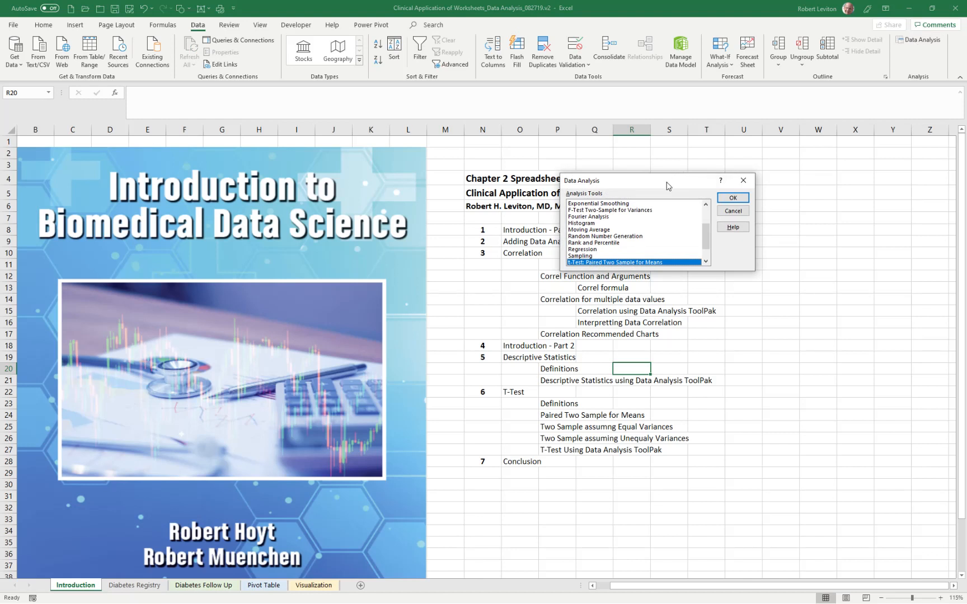
click(733, 210)
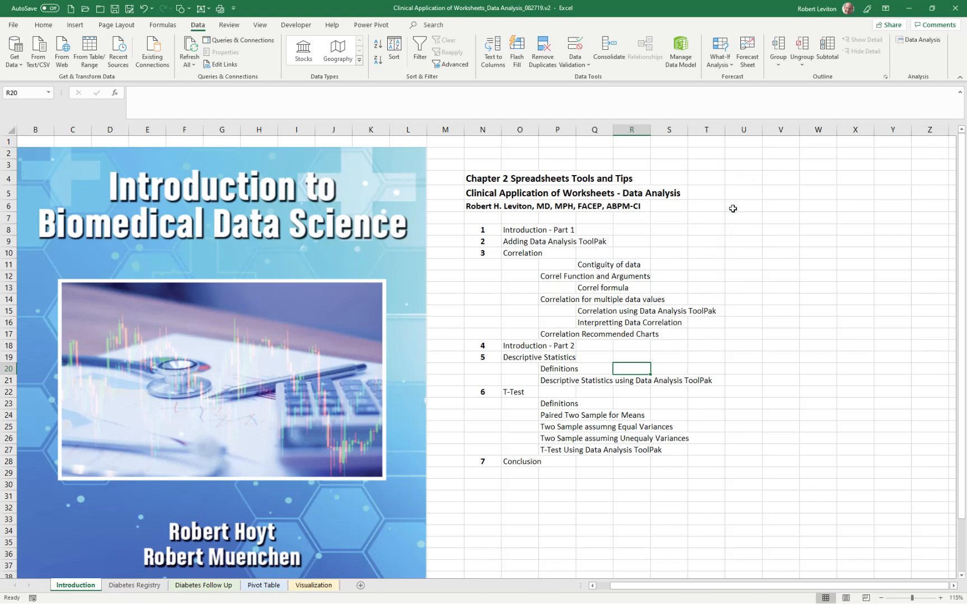
Add a blank worksheet right after the Introduction sheet and view the Pivot Table sheet
click(360, 586)
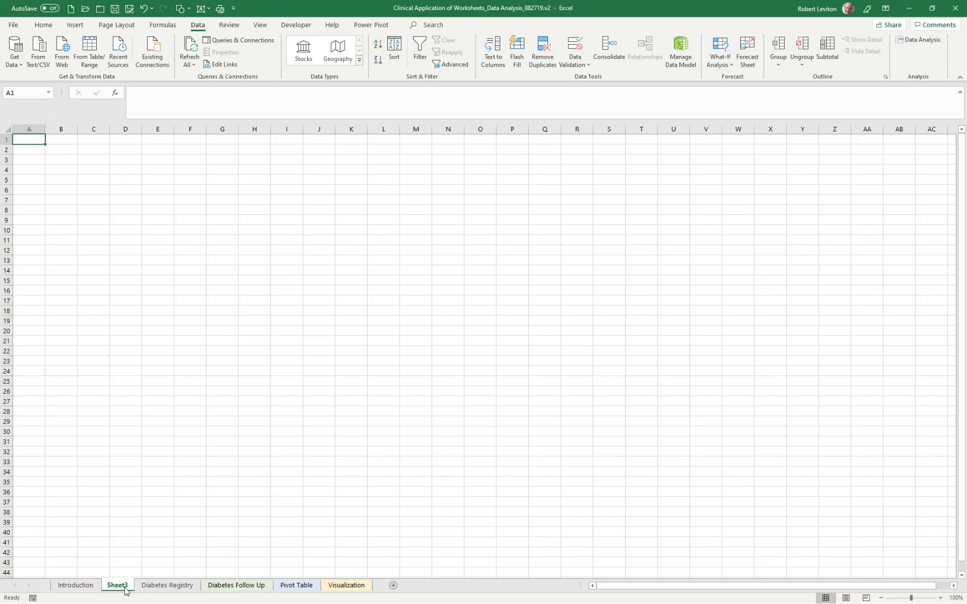
click(296, 585)
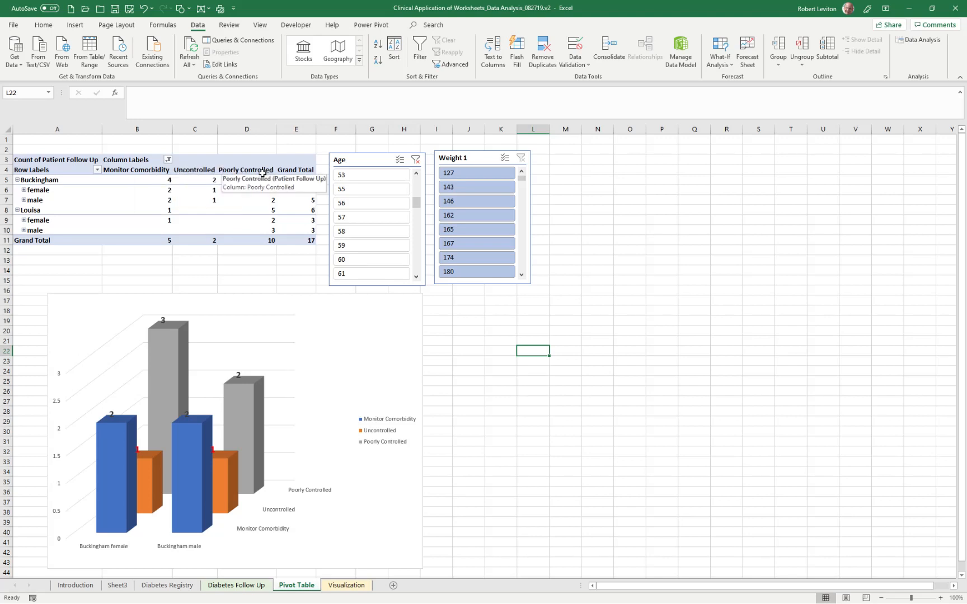
Review the Patient Follow Up and Age filter selections on the Diabetes Follow Up sheet, keeping both filters as they are
click(225, 585)
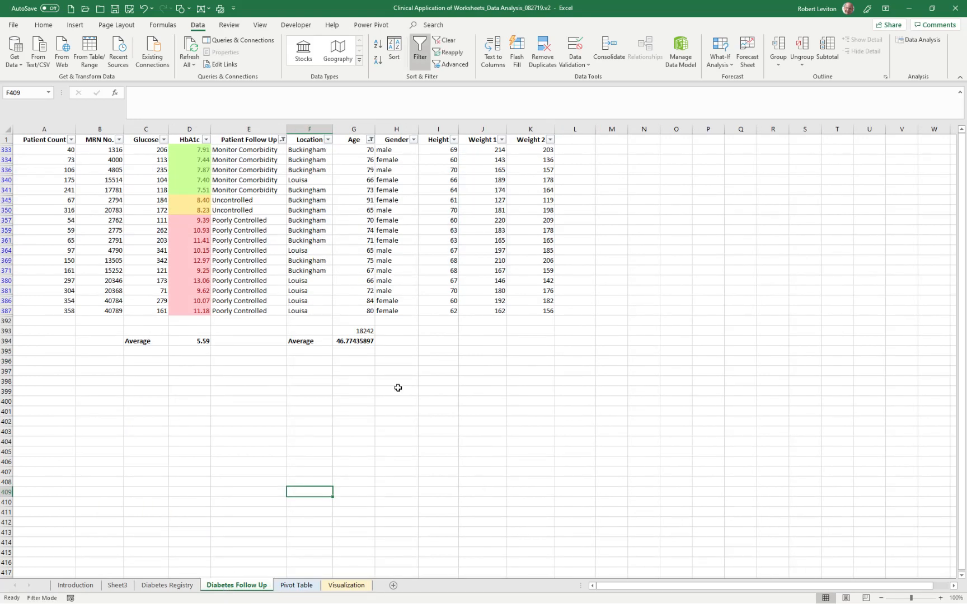
click(282, 139)
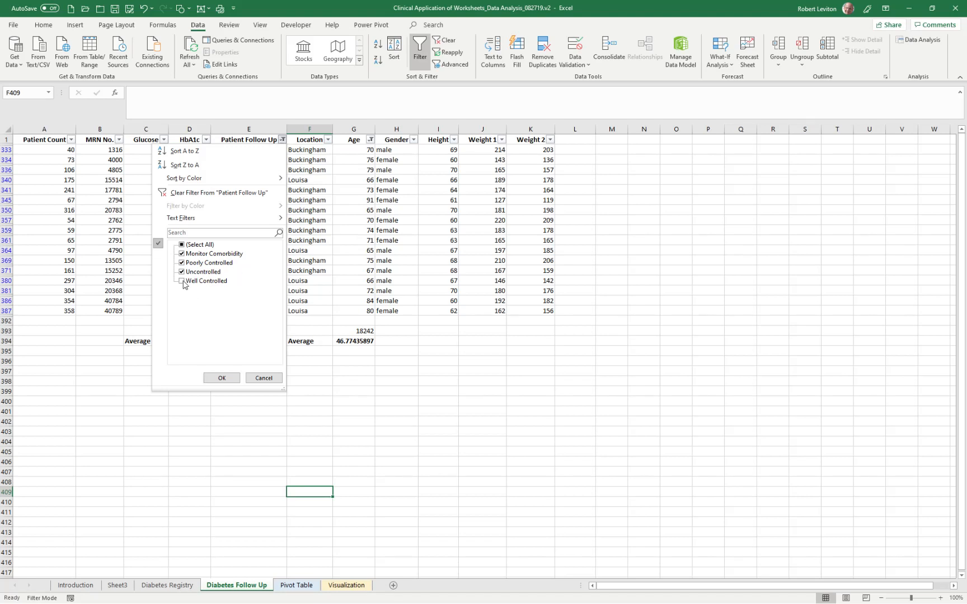
click(222, 378)
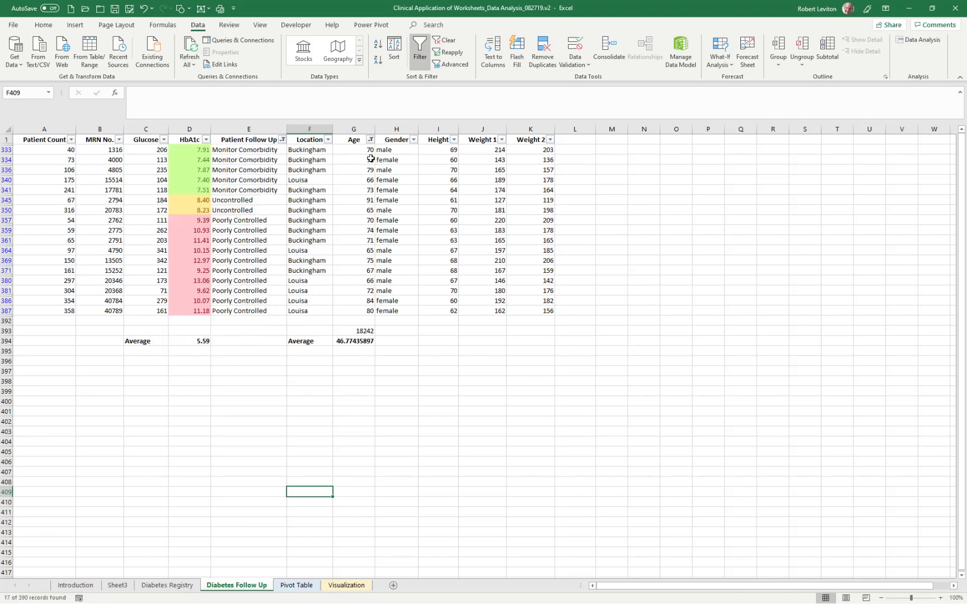
click(371, 140)
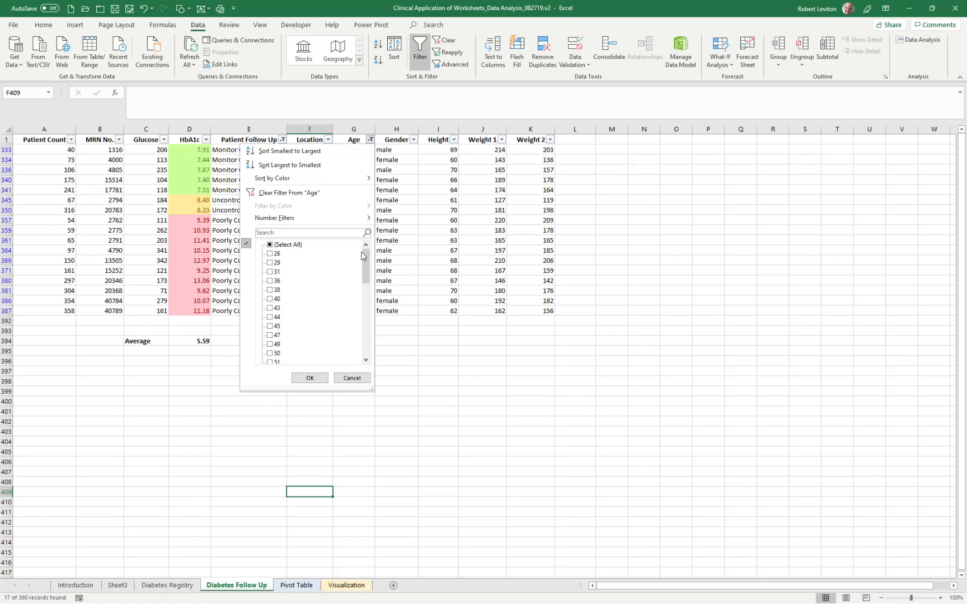
drag(366, 263, 367, 334)
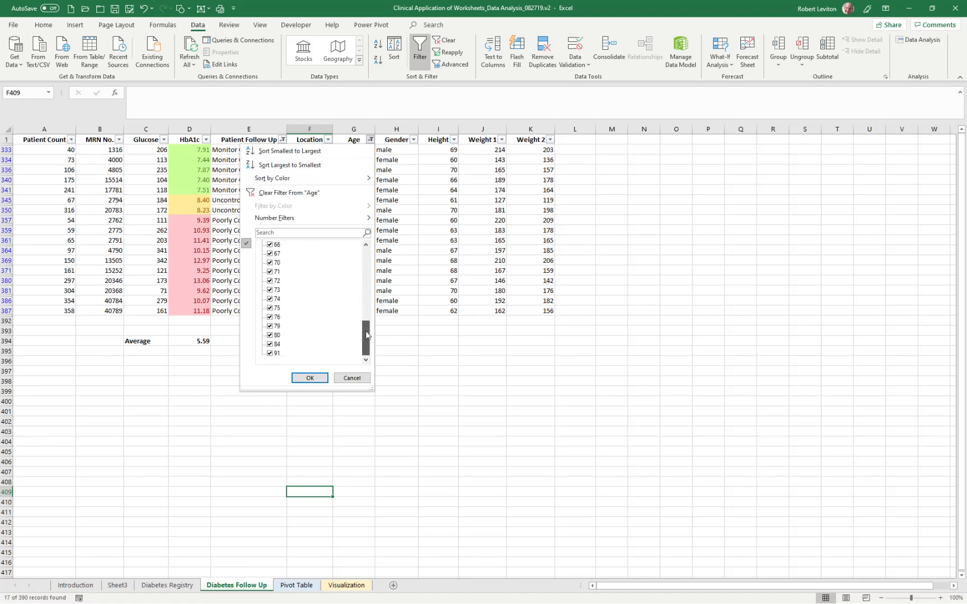
click(310, 378)
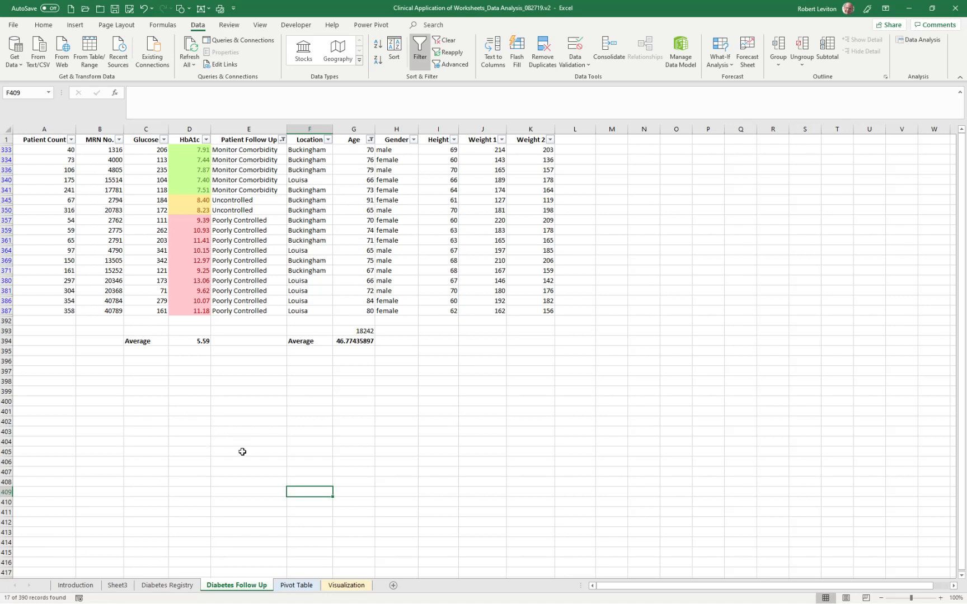
Copy the filtered table with its headers, Patient Count through Weight 2, from Diabetes Follow Up to cell A1 of Sheet3
drag(43, 140, 524, 308)
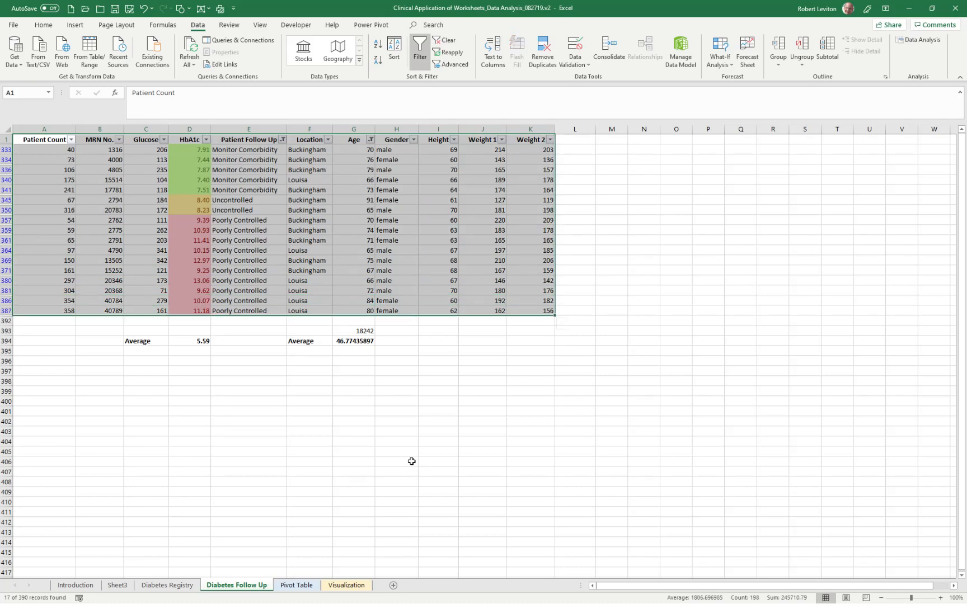
click(117, 586)
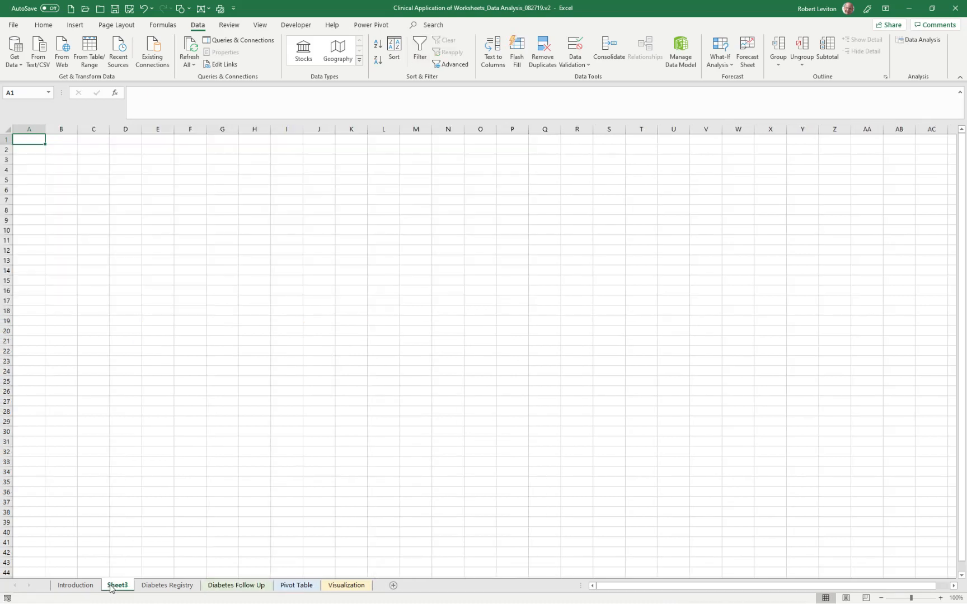
right_click(22, 136)
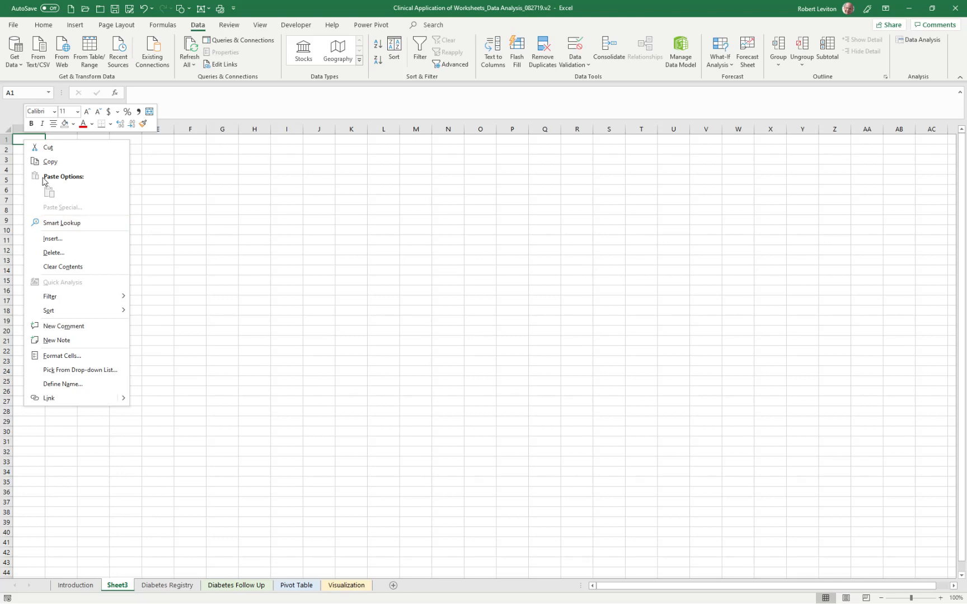
click(232, 585)
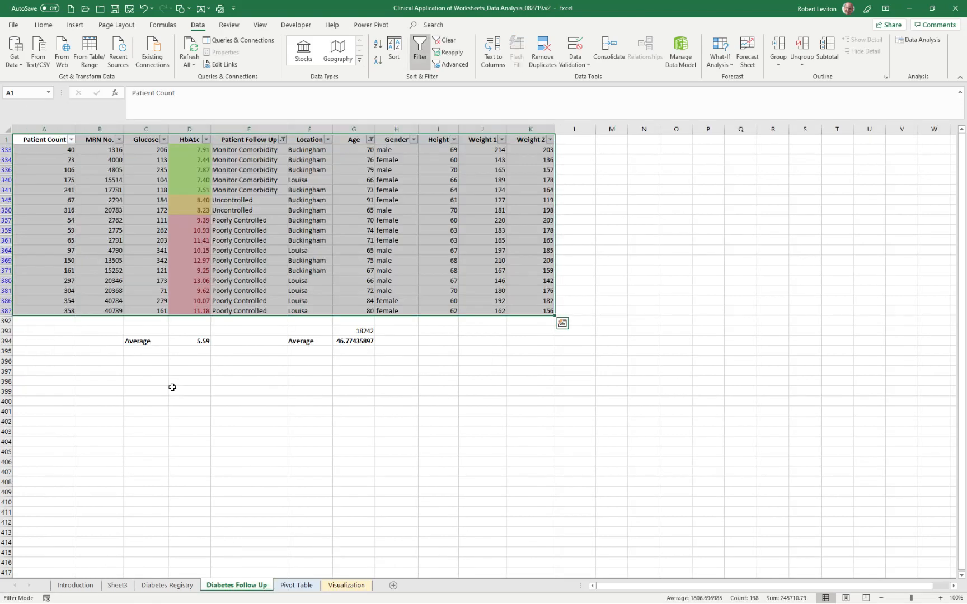
right_click(49, 143)
click(68, 164)
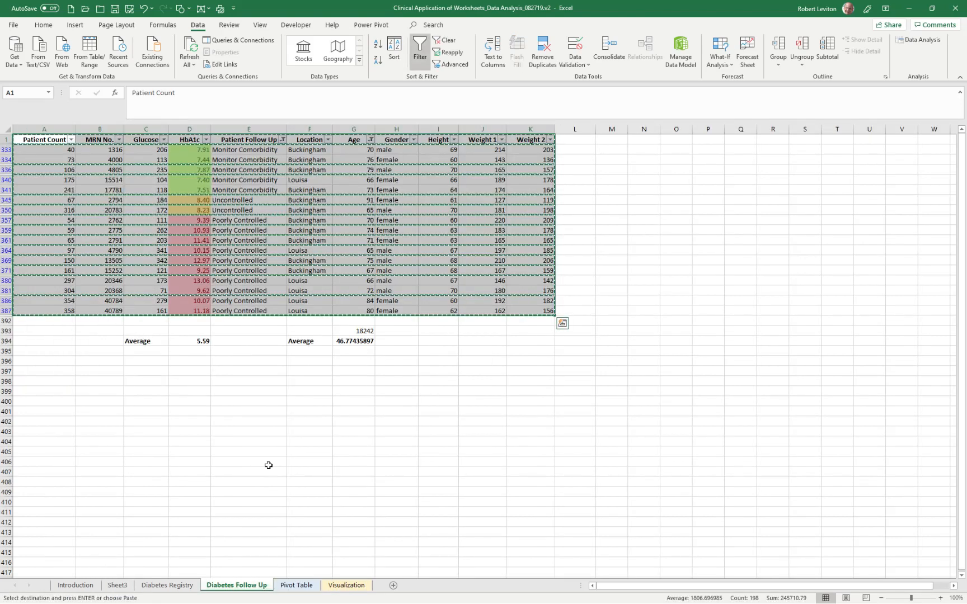
click(117, 585)
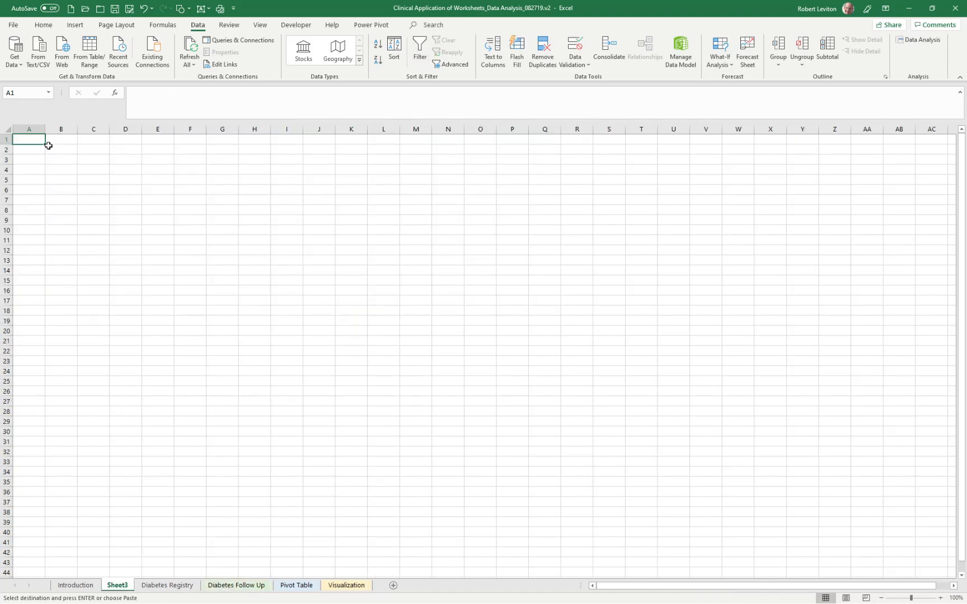
right_click(34, 140)
click(59, 194)
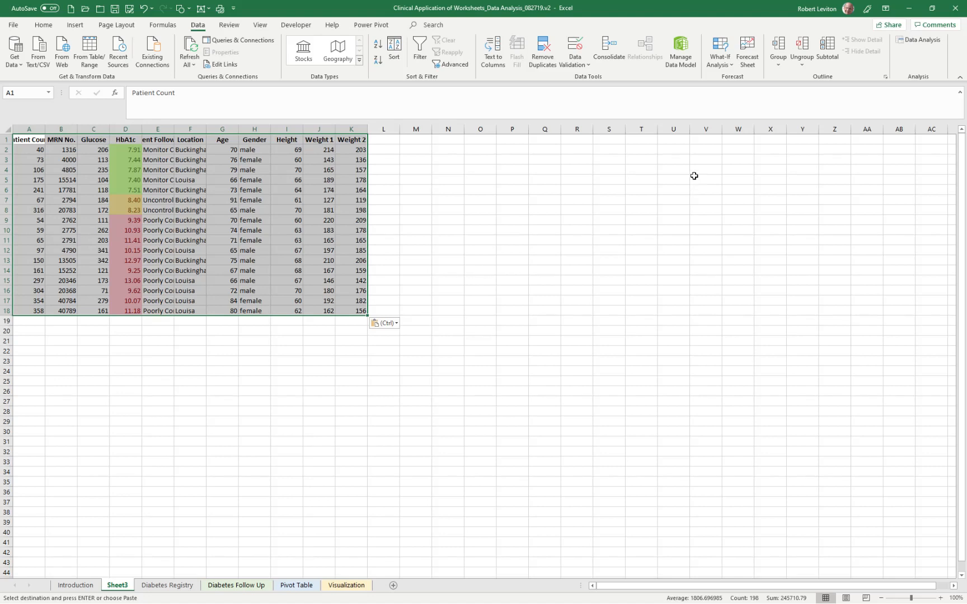
AutoFit the column widths of the pasted table on Sheet3
click(52, 28)
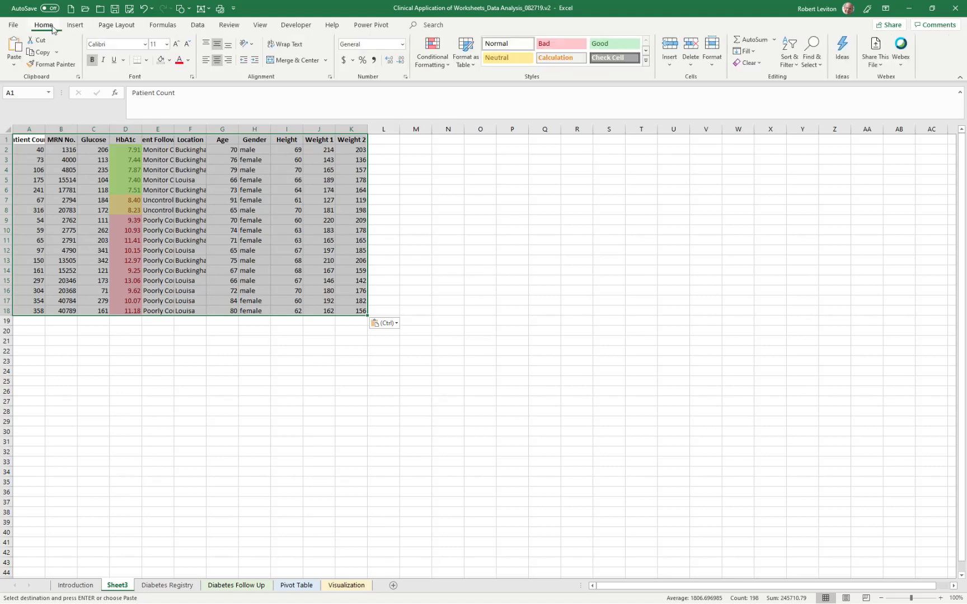
click(712, 54)
click(726, 137)
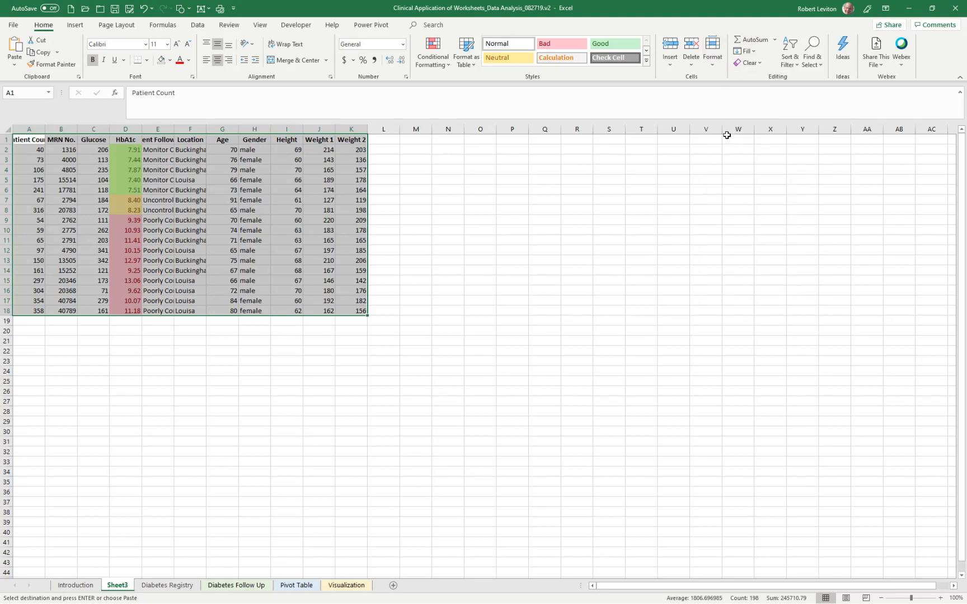
click(582, 348)
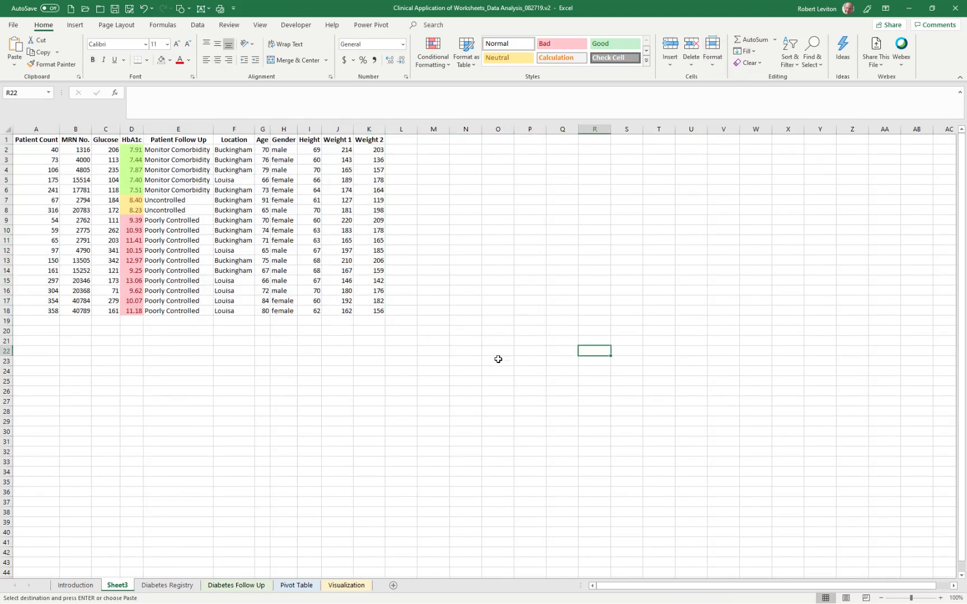
Rename Sheet3 as "Data Analysis"
double_click(119, 585)
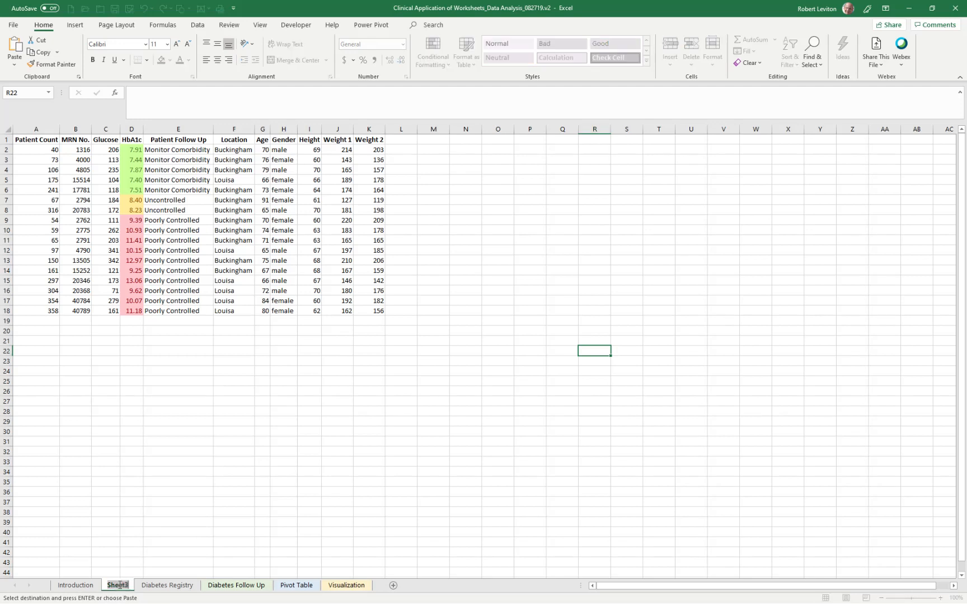
text(Data Anal)
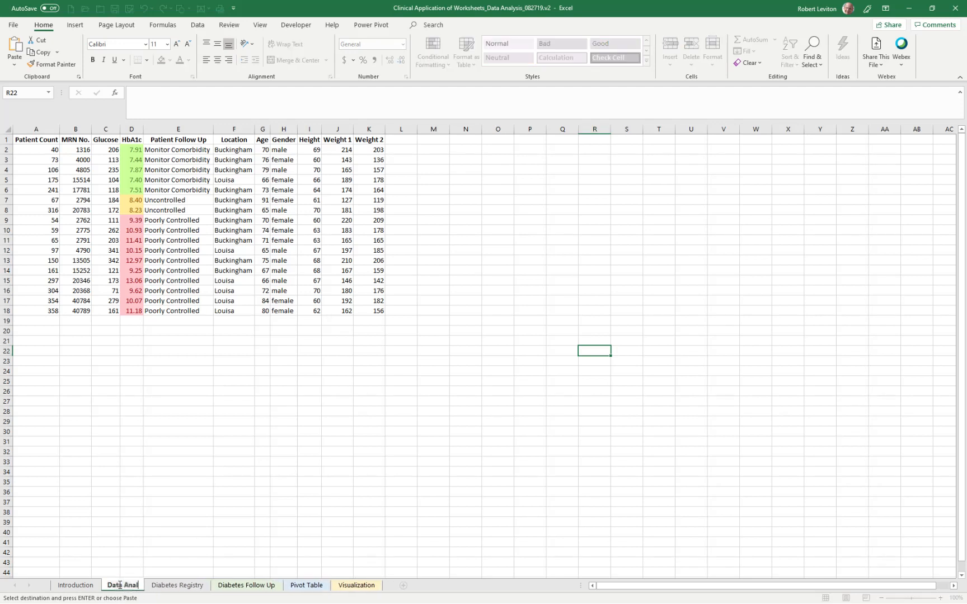
text(ysis)
click(131, 542)
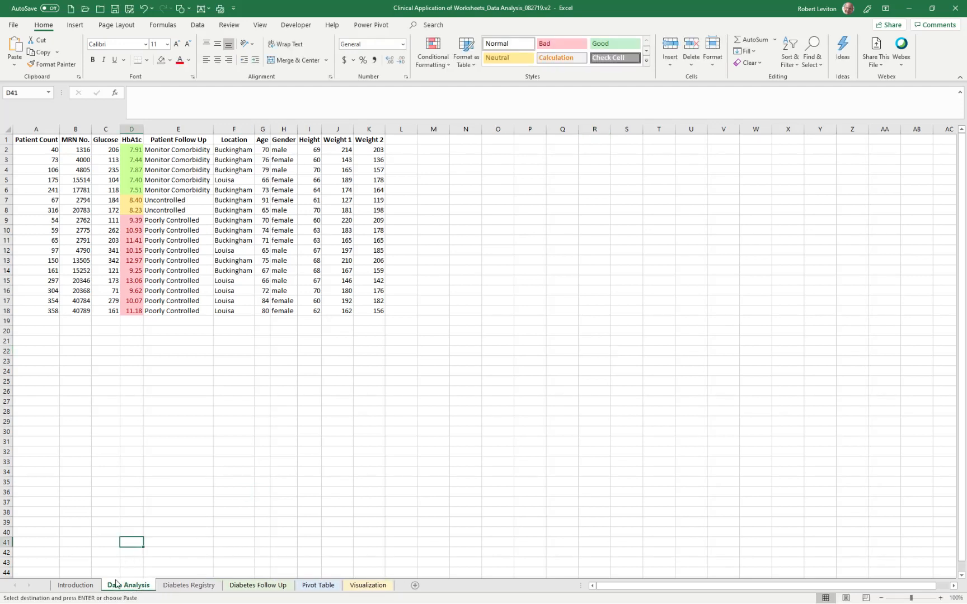
Give the Data Analysis sheet tab a light orange colour and move the sheet after Visualization
right_click(116, 584)
mouse_move(174, 527)
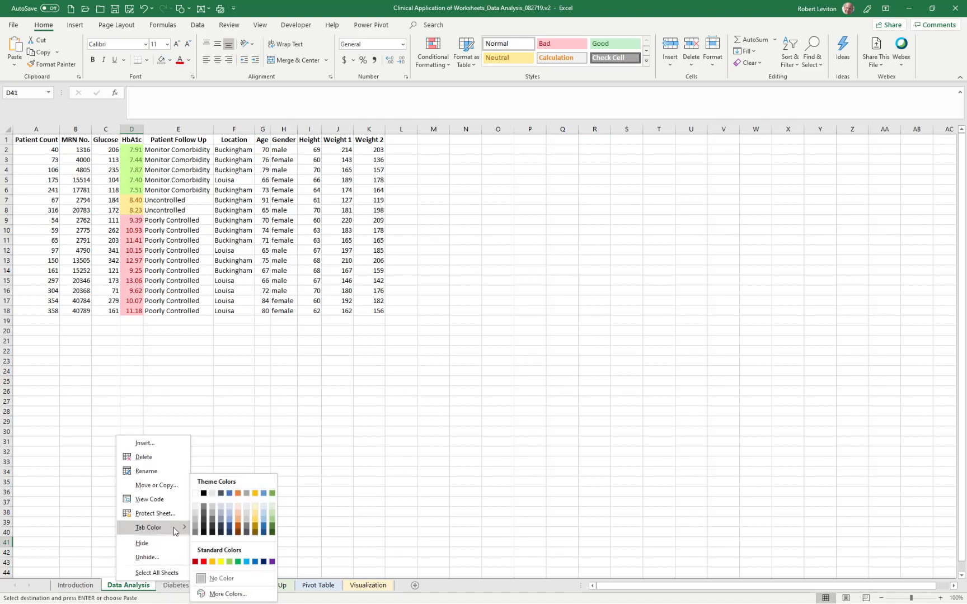
click(241, 508)
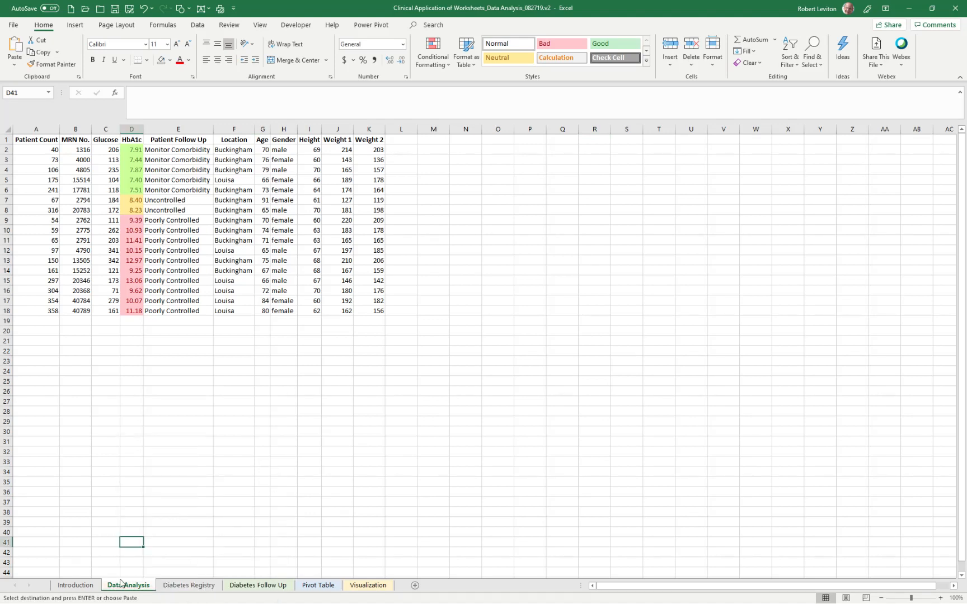
drag(118, 587, 397, 587)
click(513, 471)
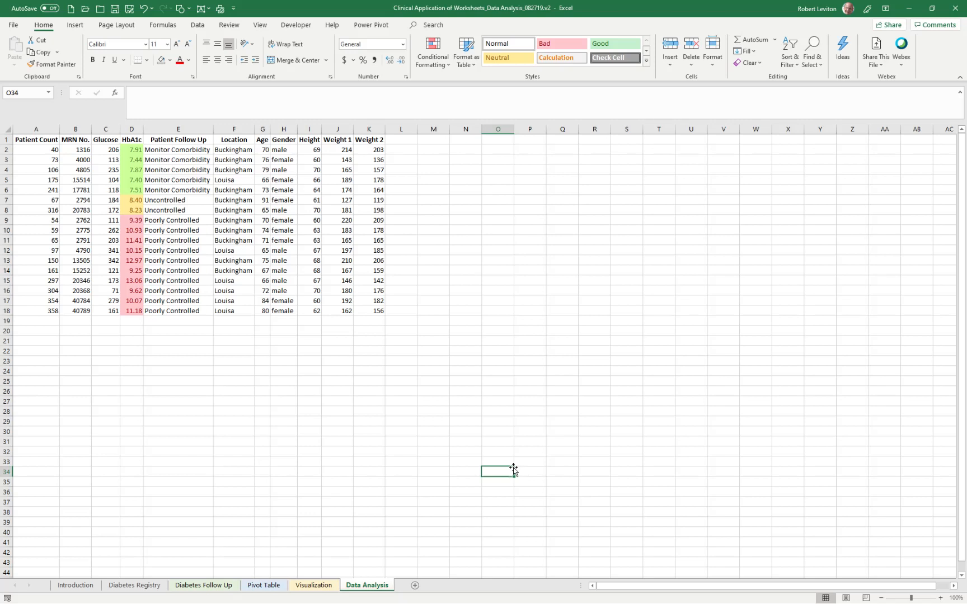
click(133, 130)
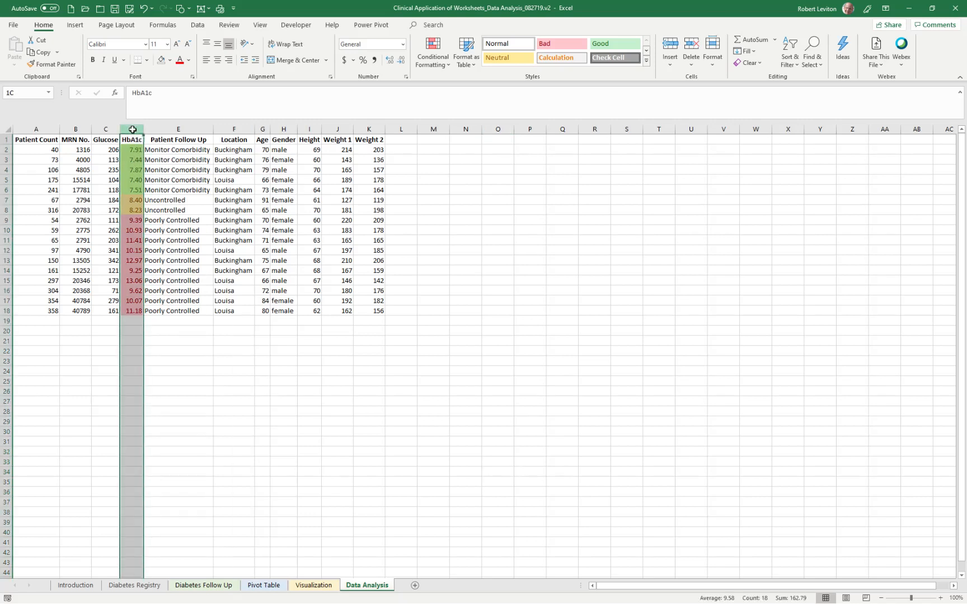
double_click(269, 127)
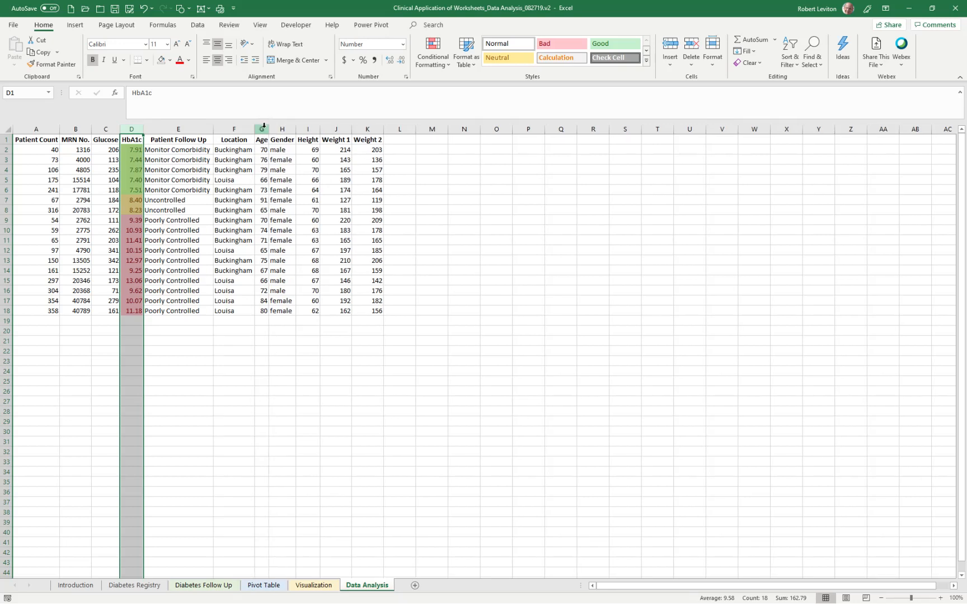
click(263, 129)
click(307, 128)
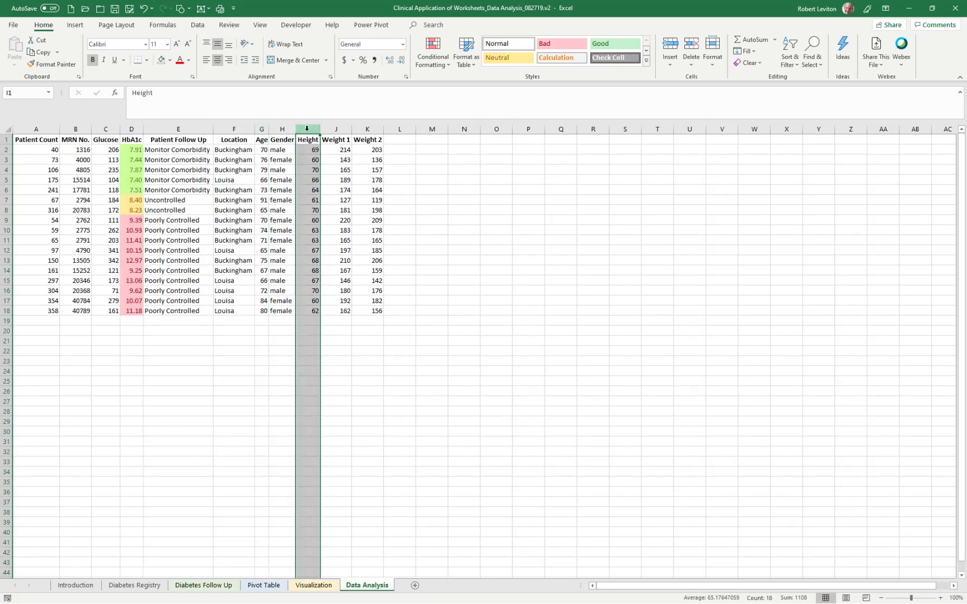
drag(185, 149, 227, 149)
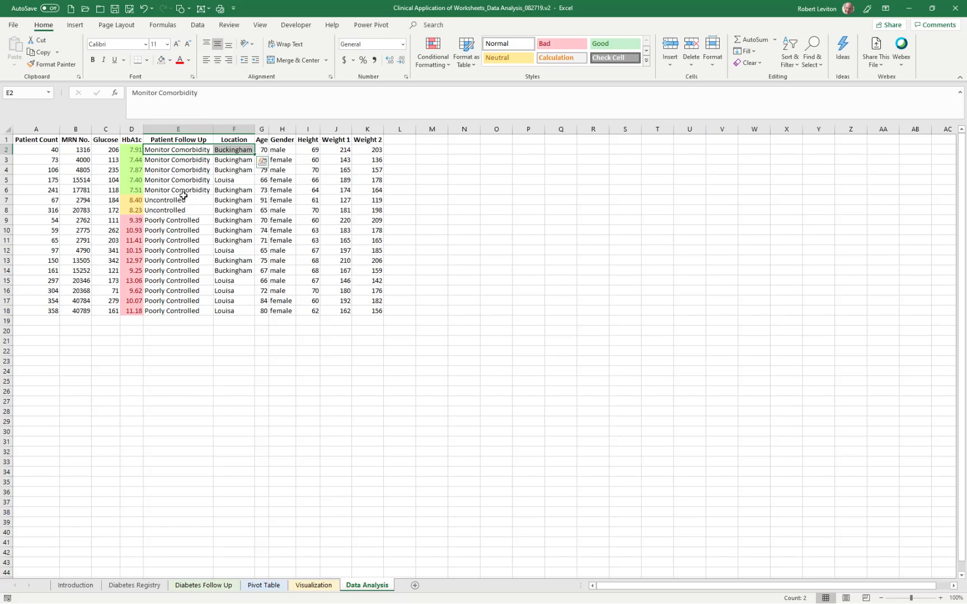
Insert two blank columns before the Height column by copying the empty columns L and M
drag(402, 130, 426, 130)
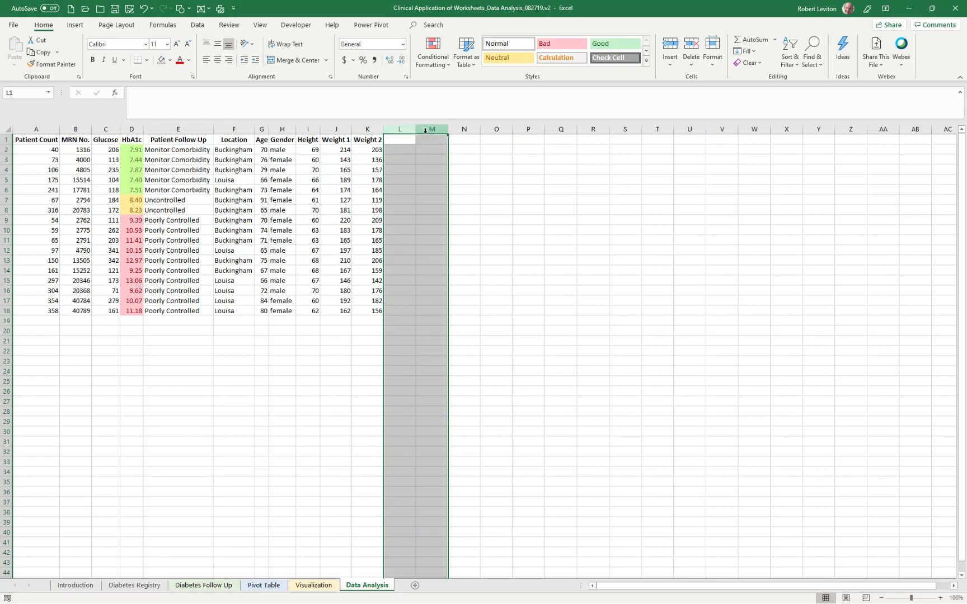
right_click(426, 135)
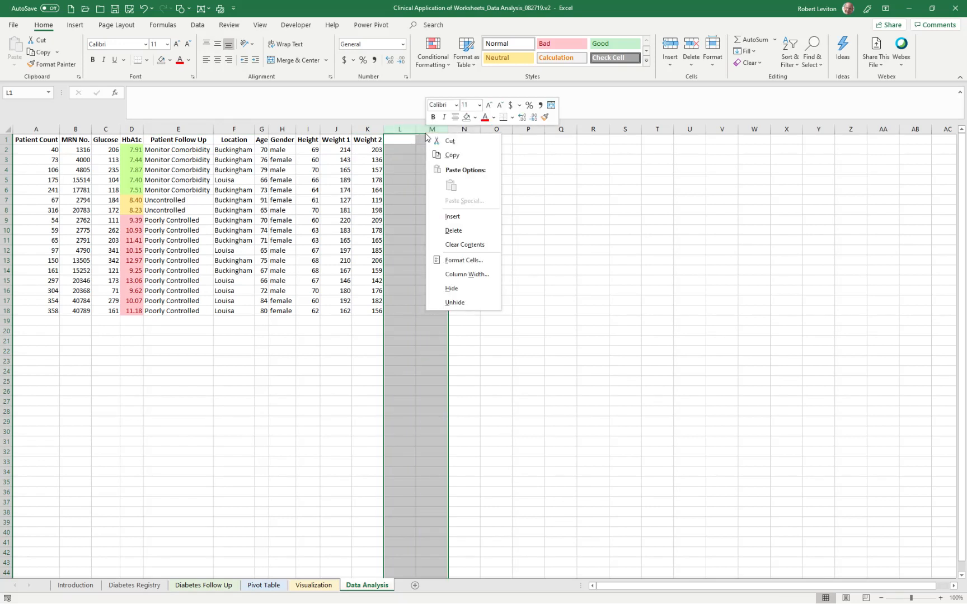
click(441, 156)
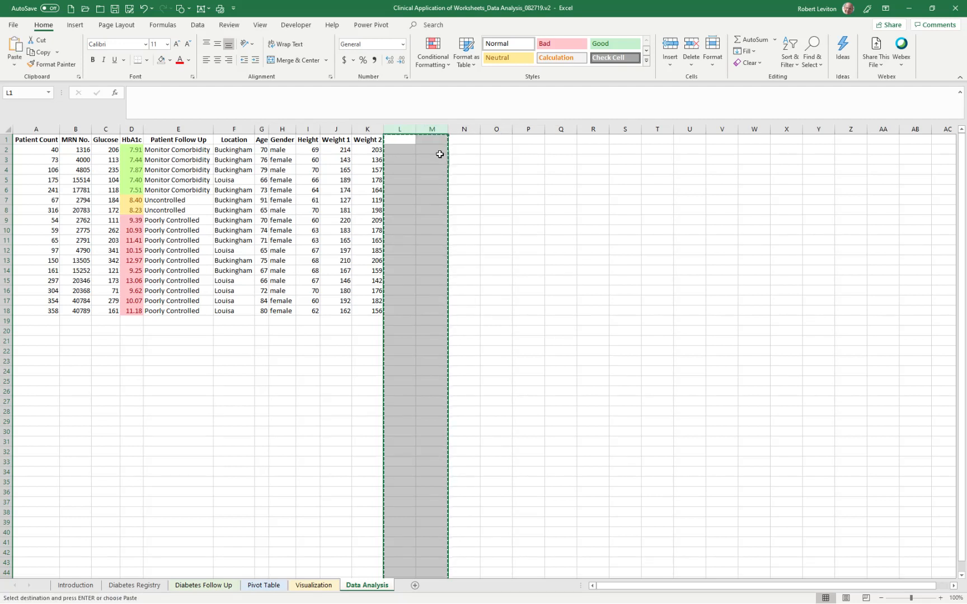
click(313, 129)
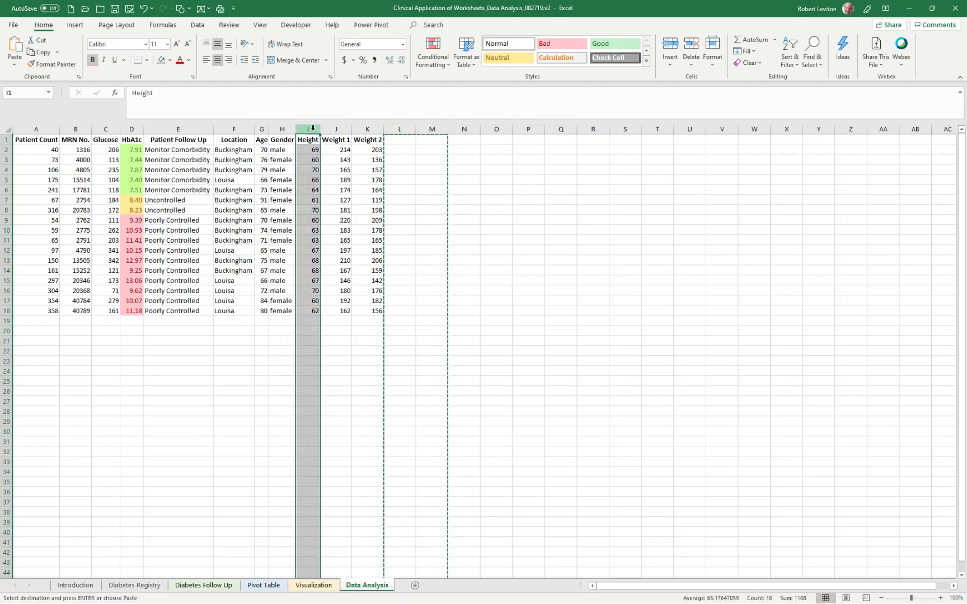
right_click(313, 129)
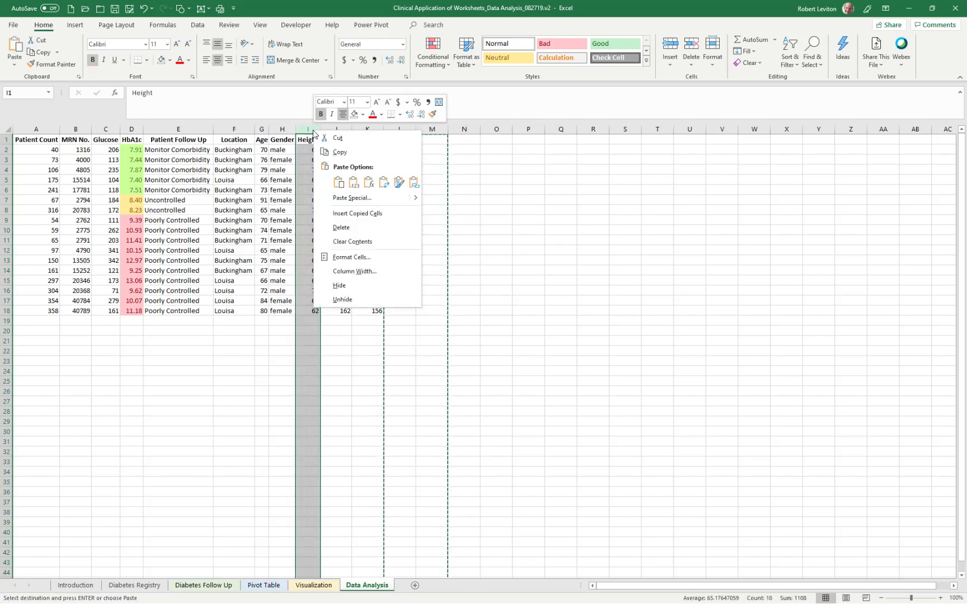
click(357, 214)
click(431, 391)
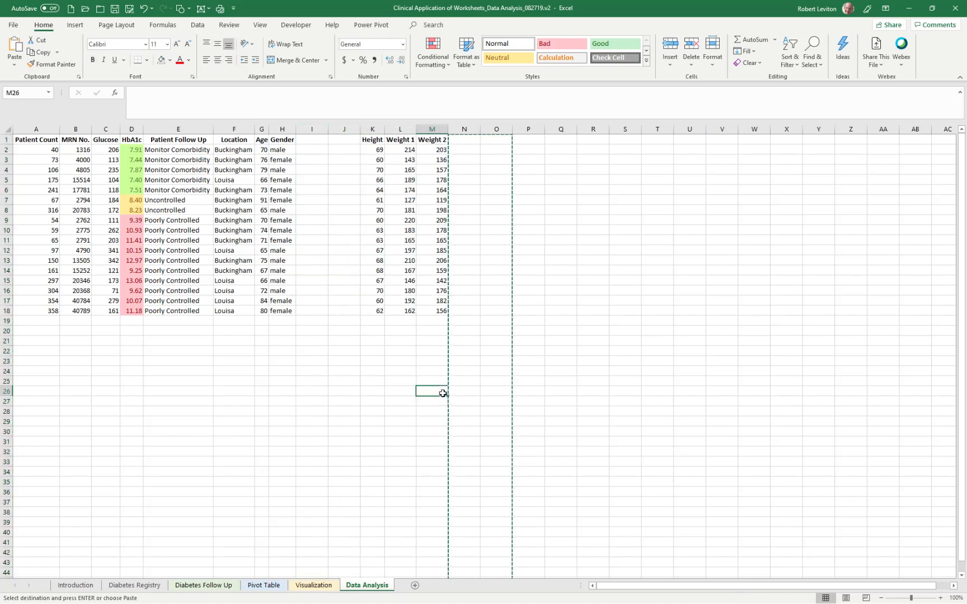
Copy the HbA1c (D1:D18) and Age (G1:G18) data with headers into the blank columns starting at I1
drag(131, 139, 127, 310)
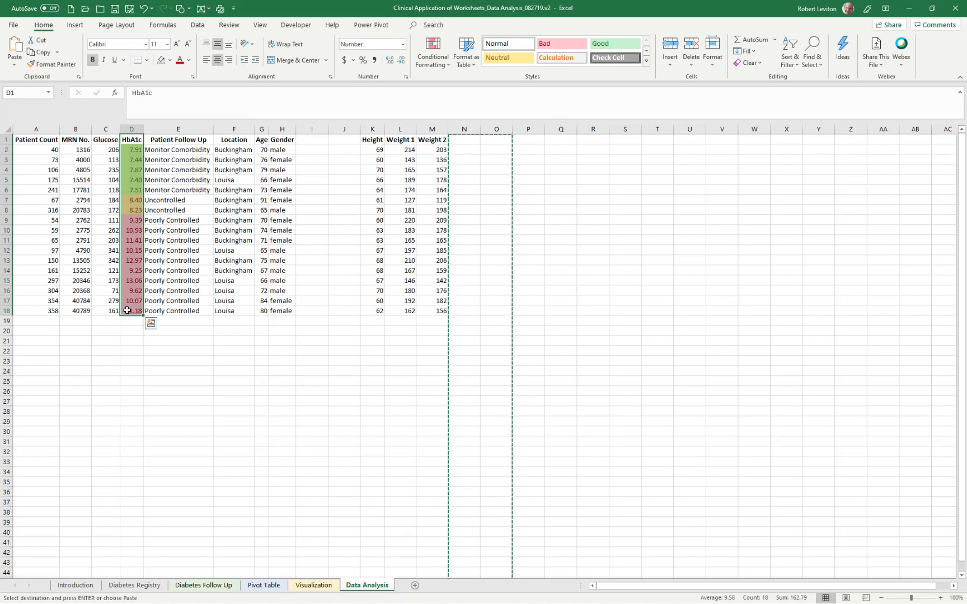
key(ctrl+c)
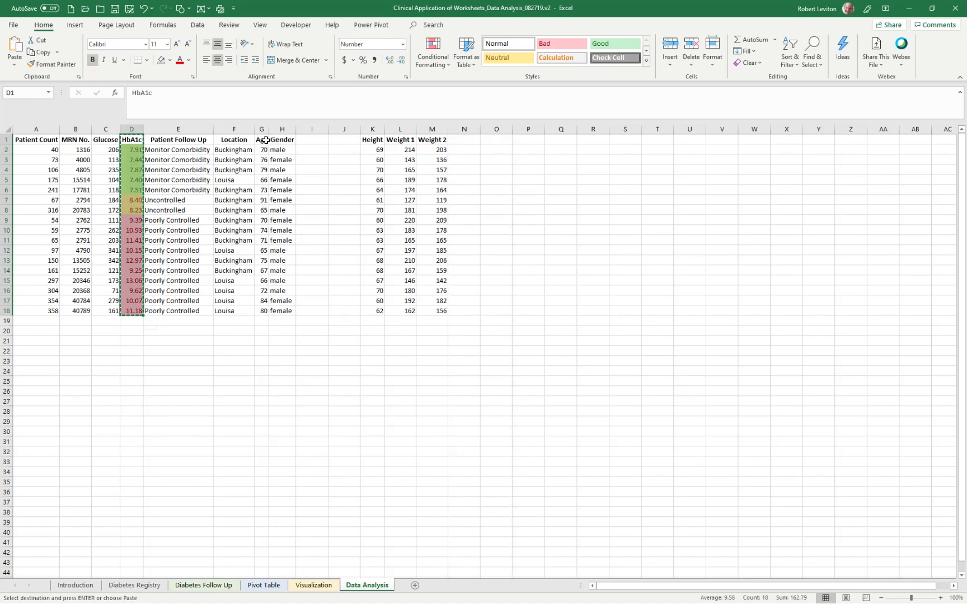
drag(262, 140, 257, 313)
key(ctrl+c)
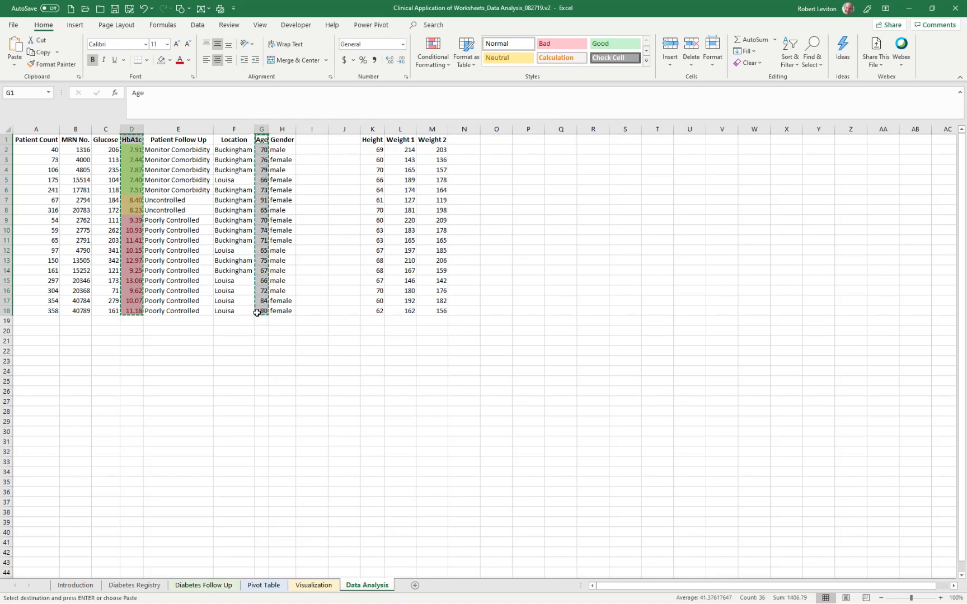
click(316, 138)
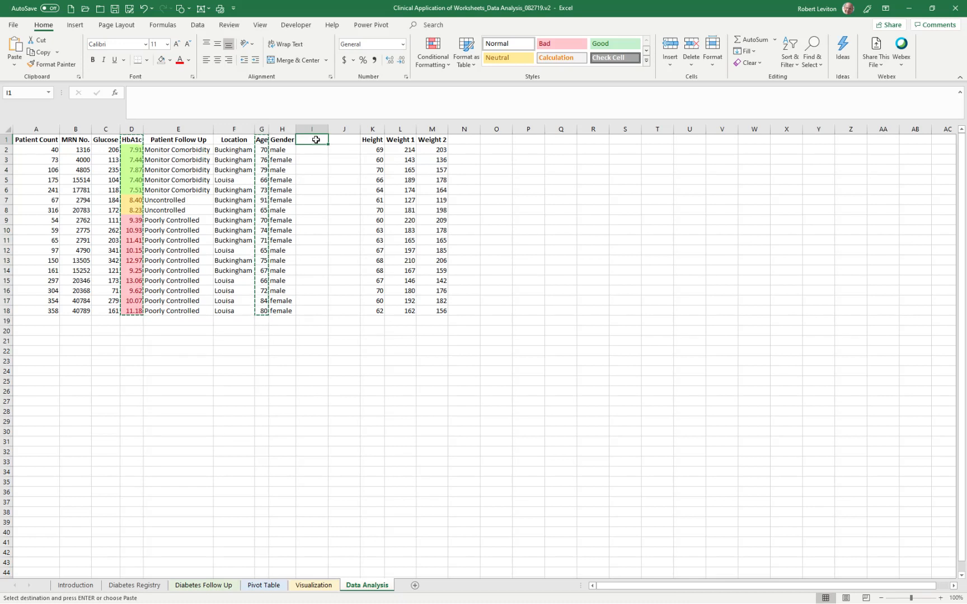
right_click(315, 140)
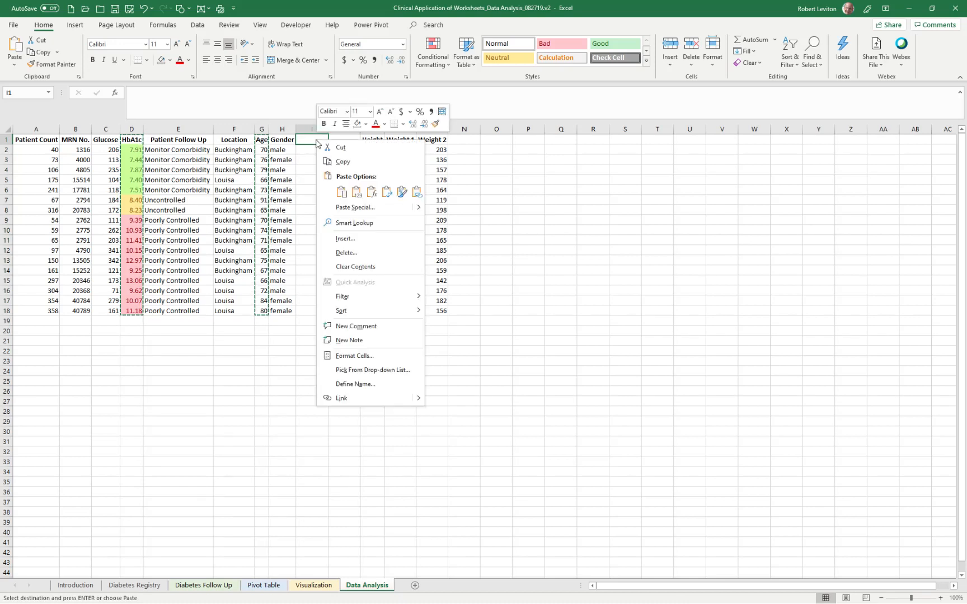
click(339, 193)
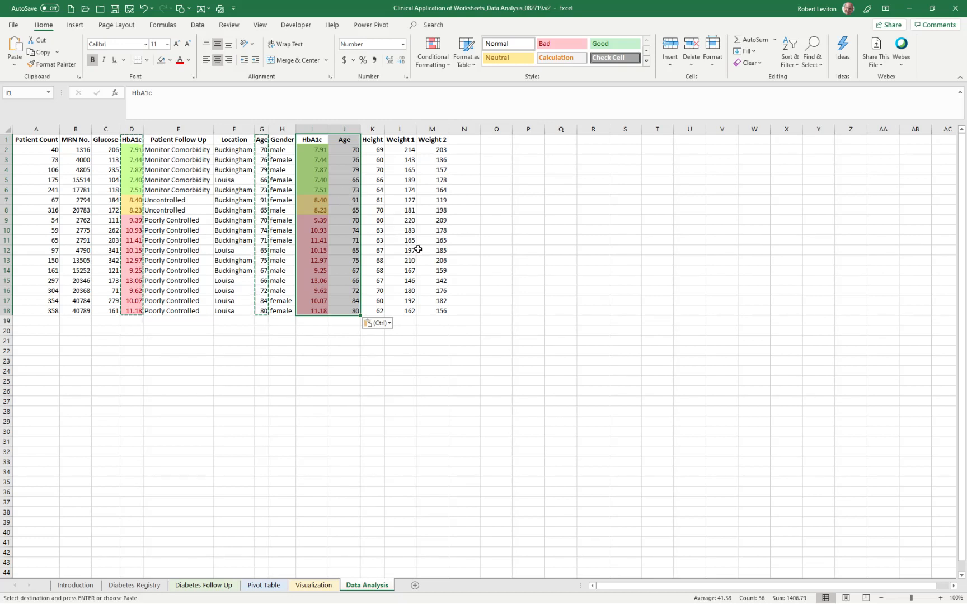
Delete the original HbA1c and Age columns, D and G
click(132, 129)
ctrl+click(262, 129)
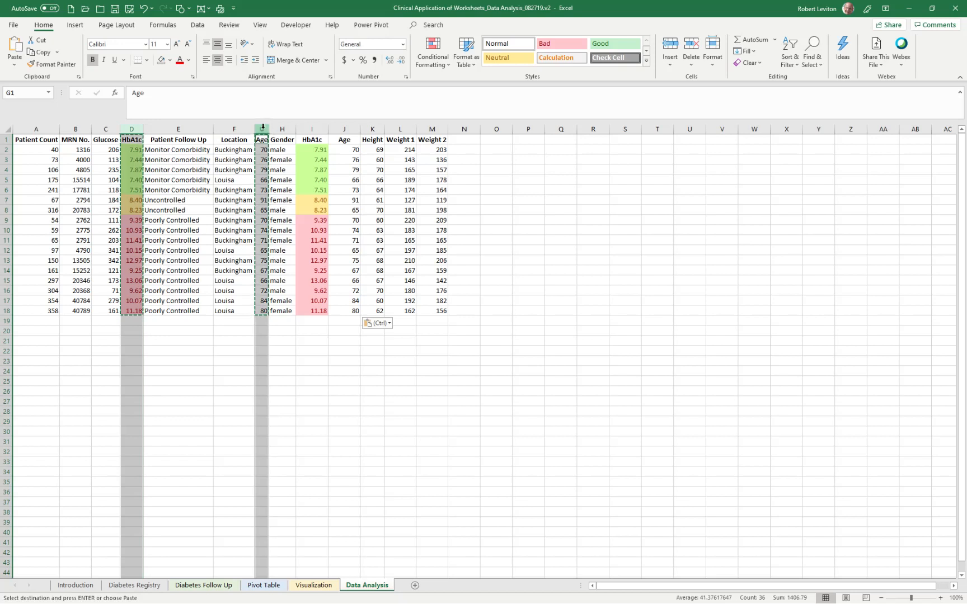
right_click(263, 128)
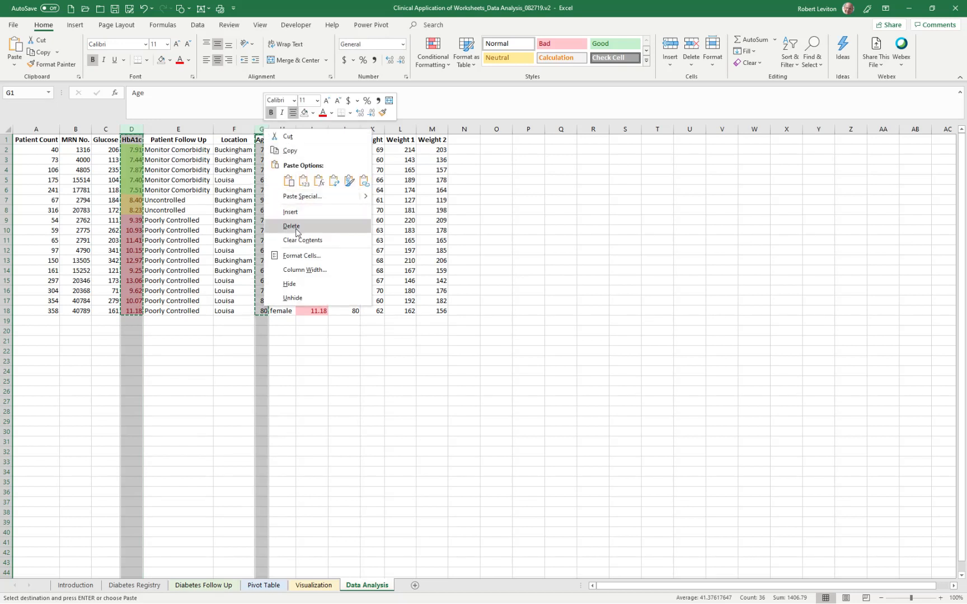
click(296, 226)
Search the functions for "correl" and insert the CORREL function in cell P12
click(564, 249)
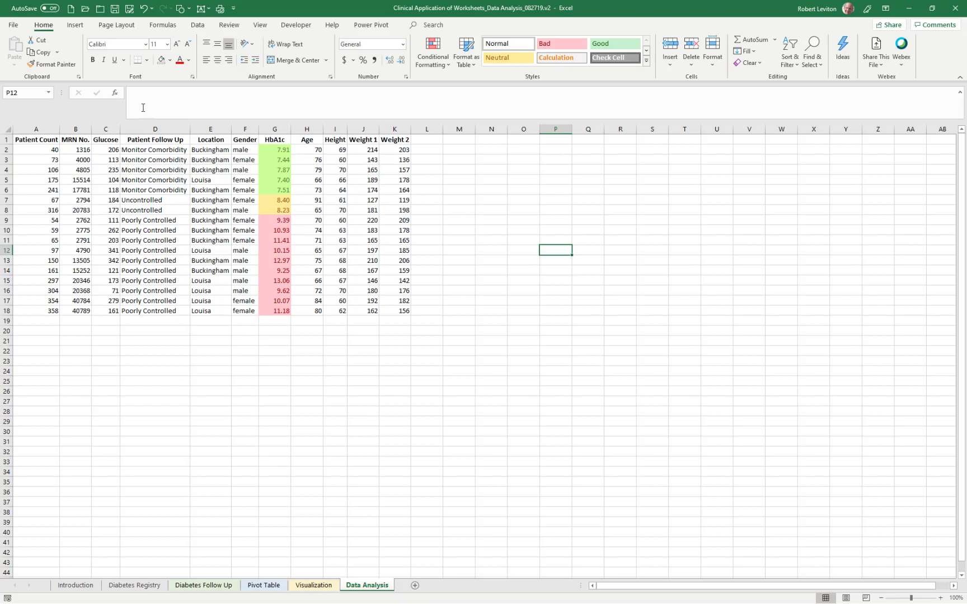
click(115, 93)
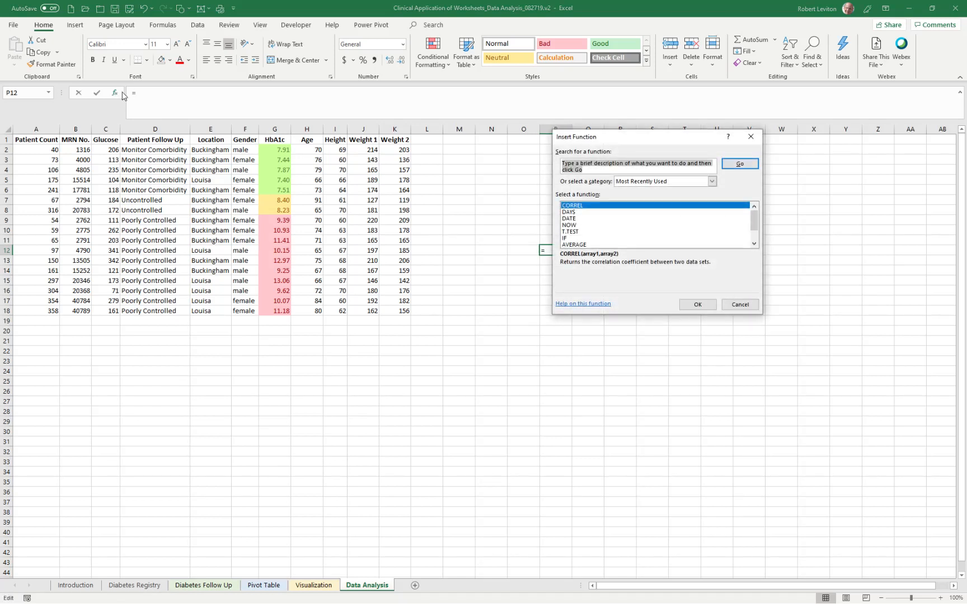
text(corell)
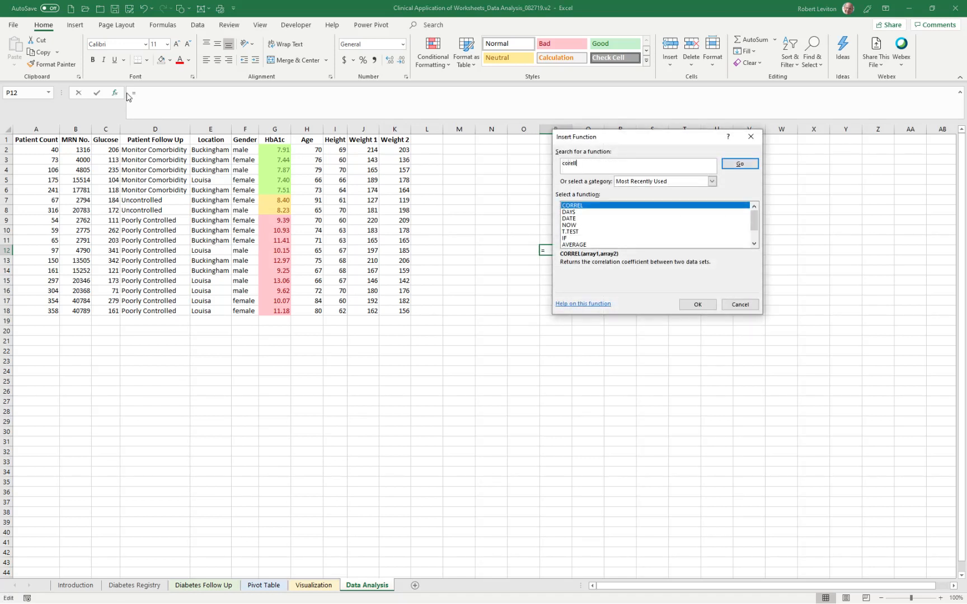
key(Return)
text(correl)
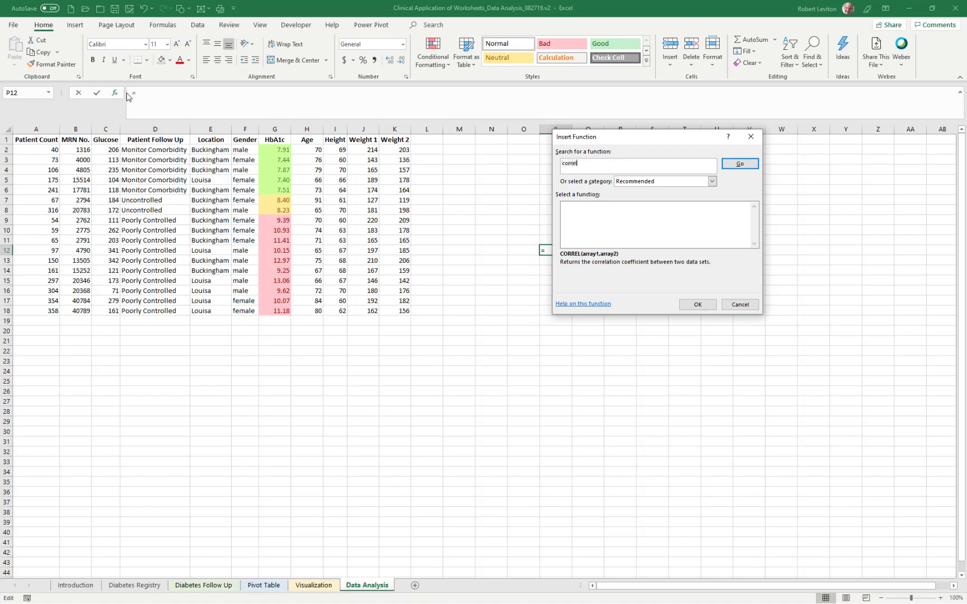
key(Return)
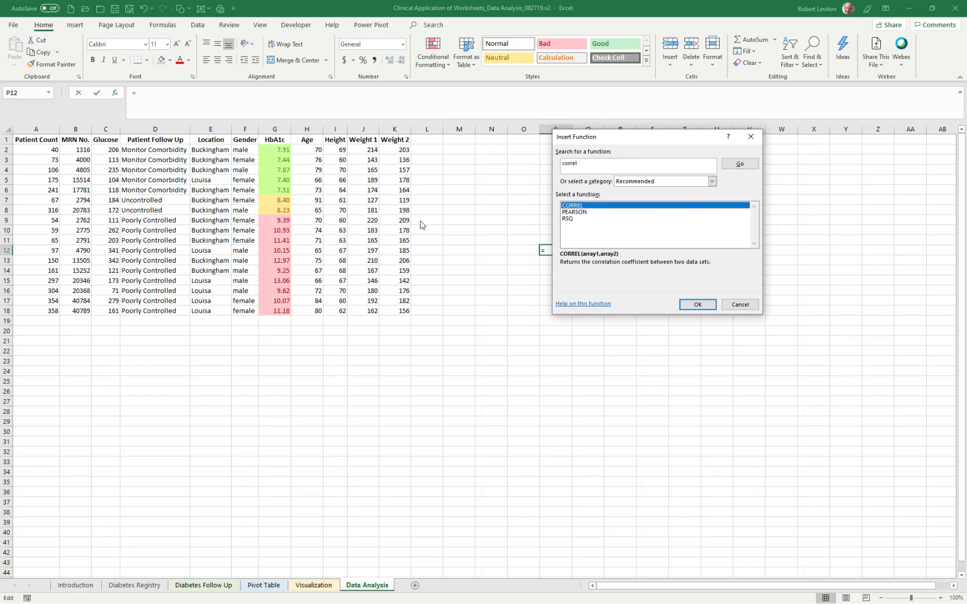
click(696, 305)
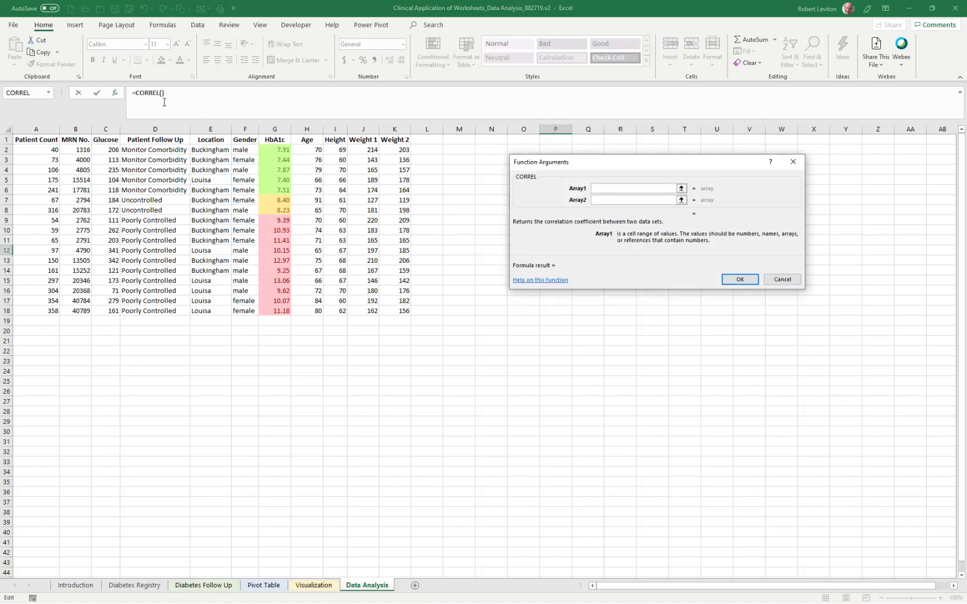
Set CORREL's Array1 to the HbA1c range G1:G18 and Array2 to the Weight 1 range J1:J18, and complete the formula
drag(618, 168, 532, 162)
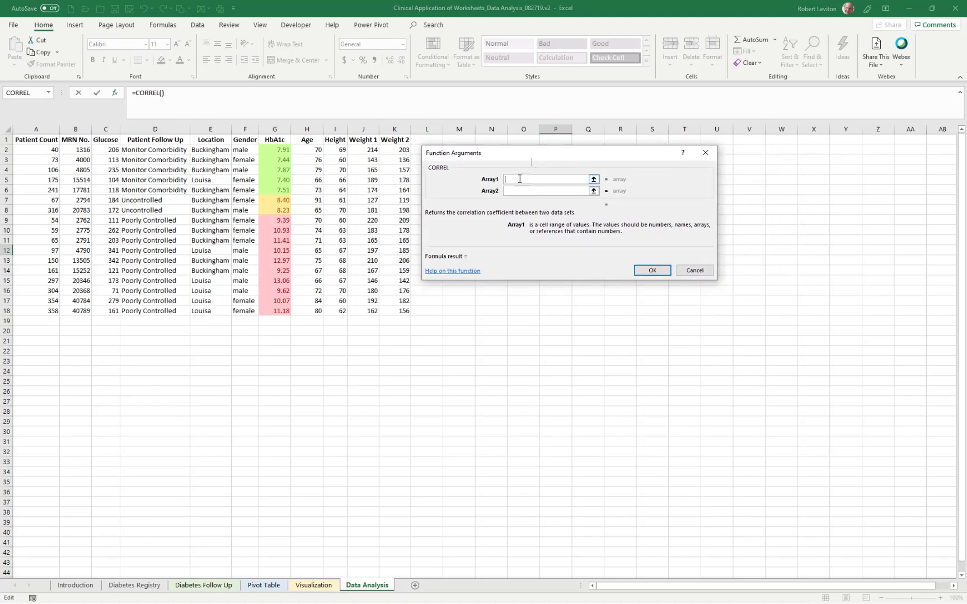
drag(277, 141, 279, 312)
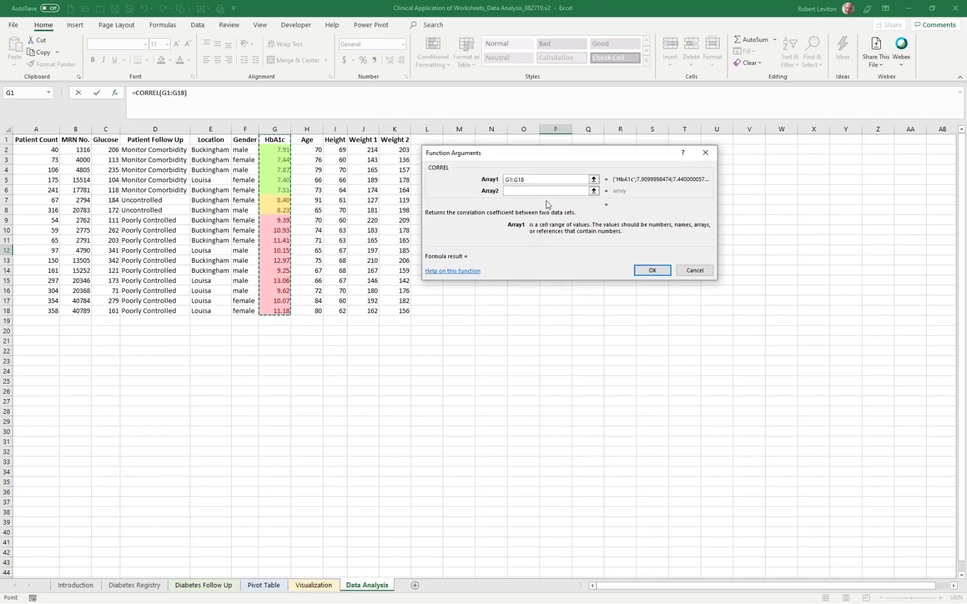
click(531, 191)
drag(363, 141, 366, 311)
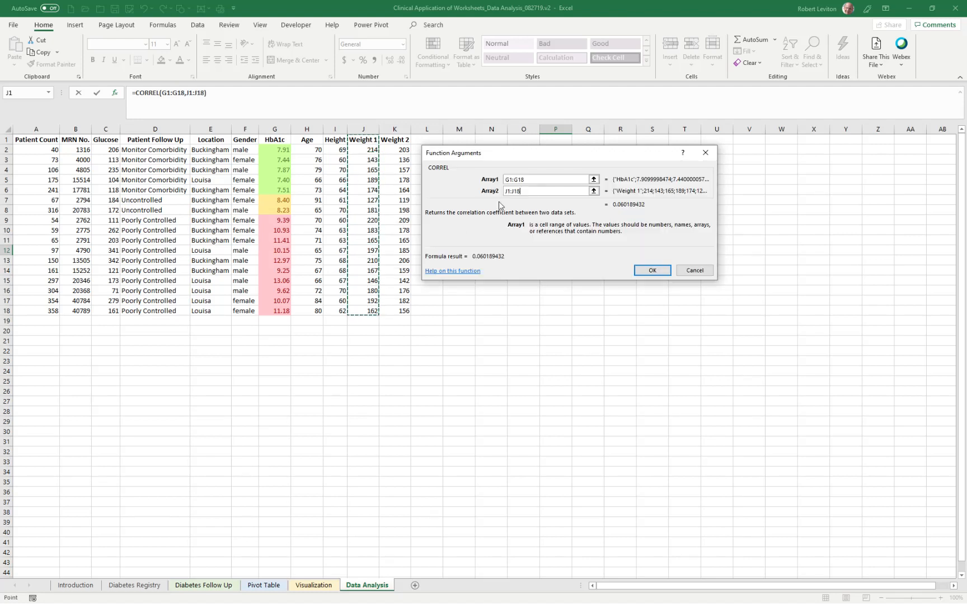
click(653, 273)
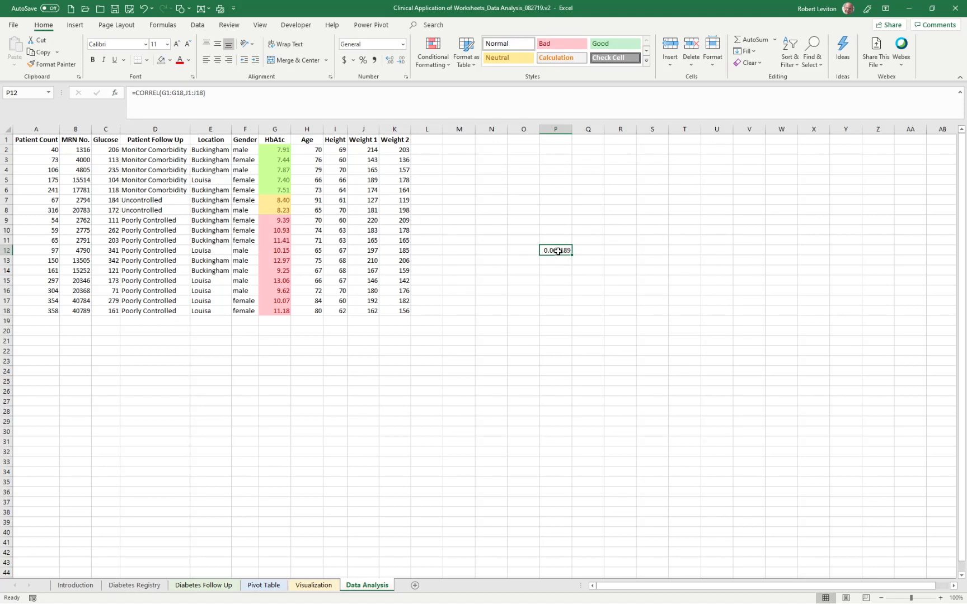
Move the correlation formula from P12 to J20, below the Weight 1 column
key(ctrl+c)
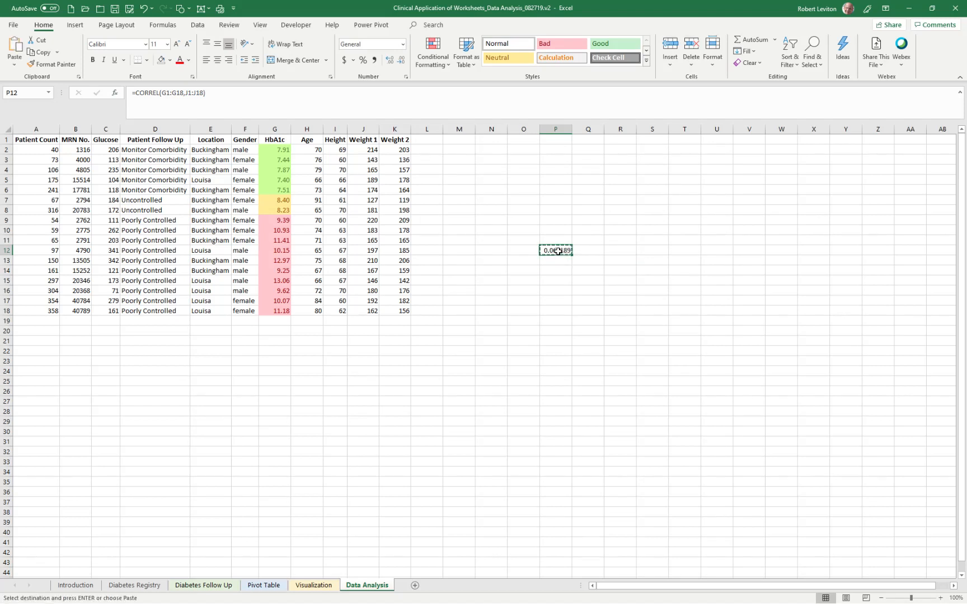
click(370, 332)
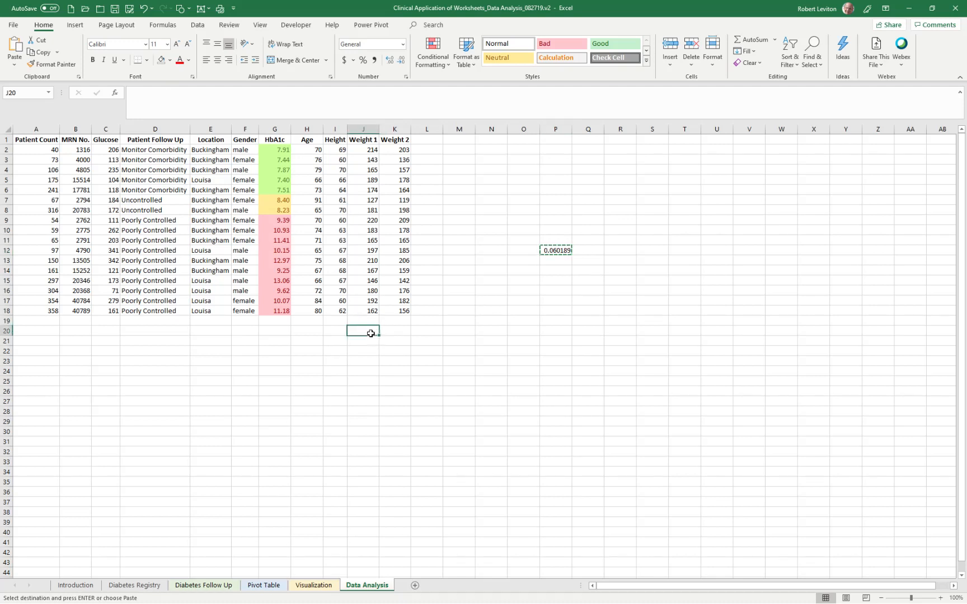
key(Return)
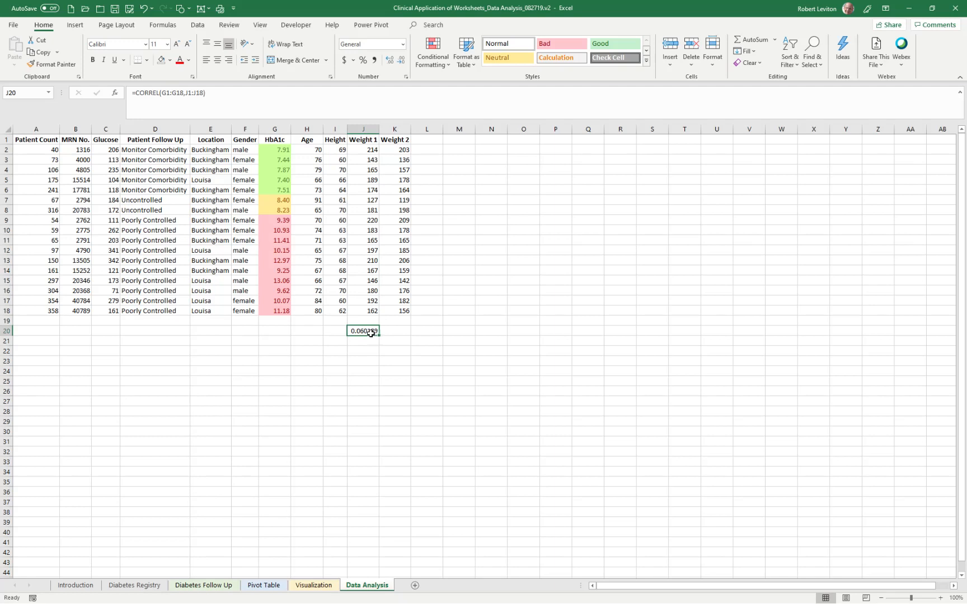
Enter the label "Correlation" in I20 and AutoFit the width of column I
click(337, 331)
text(Correlation)
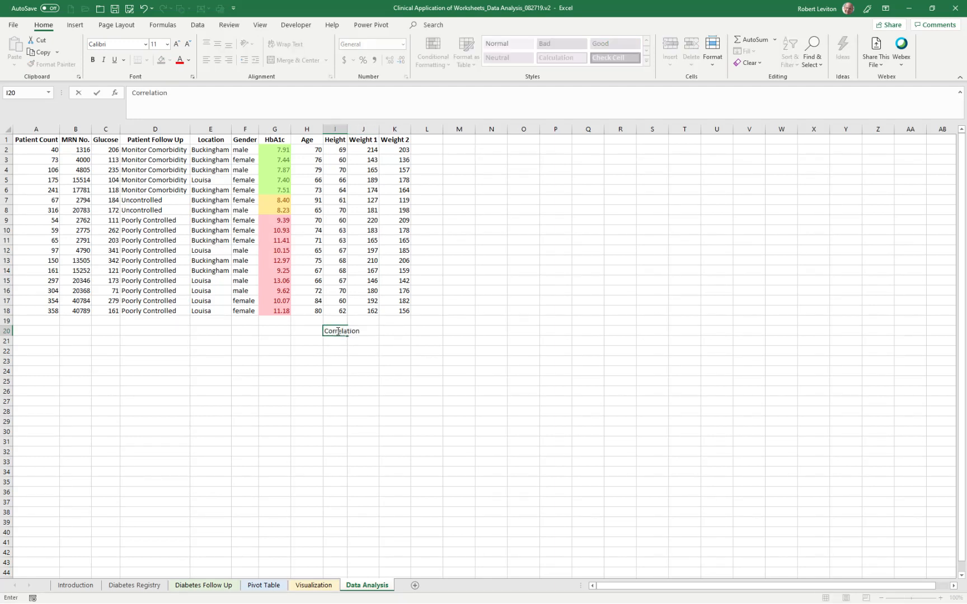
click(340, 390)
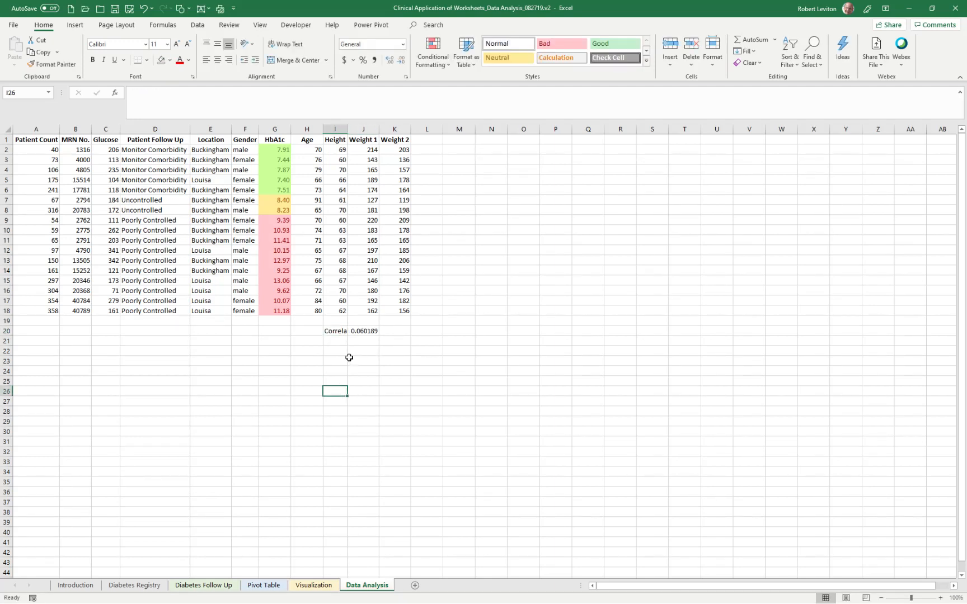
drag(348, 132, 348, 133)
double_click(348, 133)
Make the Correlation label in I20 bold
click(344, 331)
key(ctrl+b)
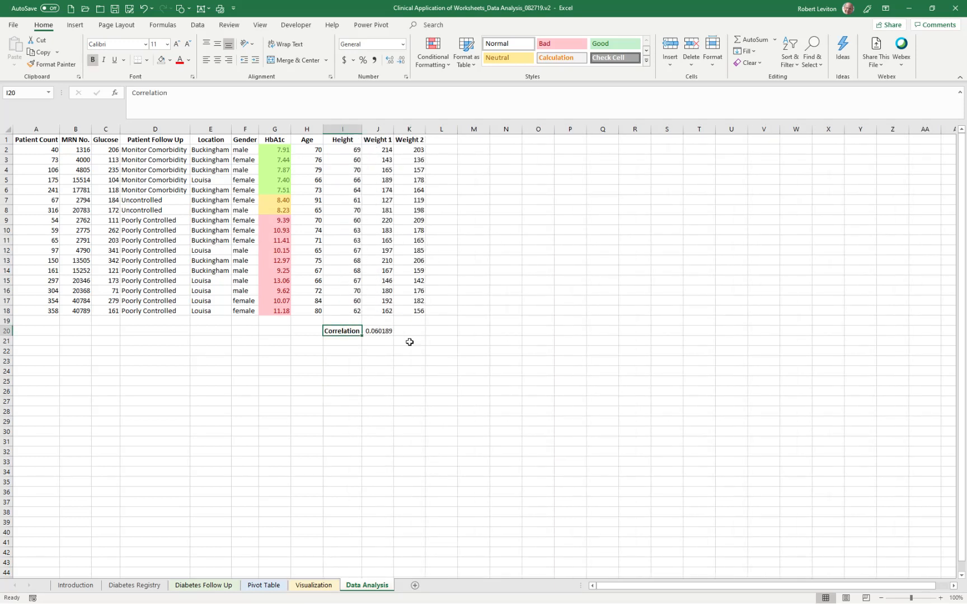
click(378, 331)
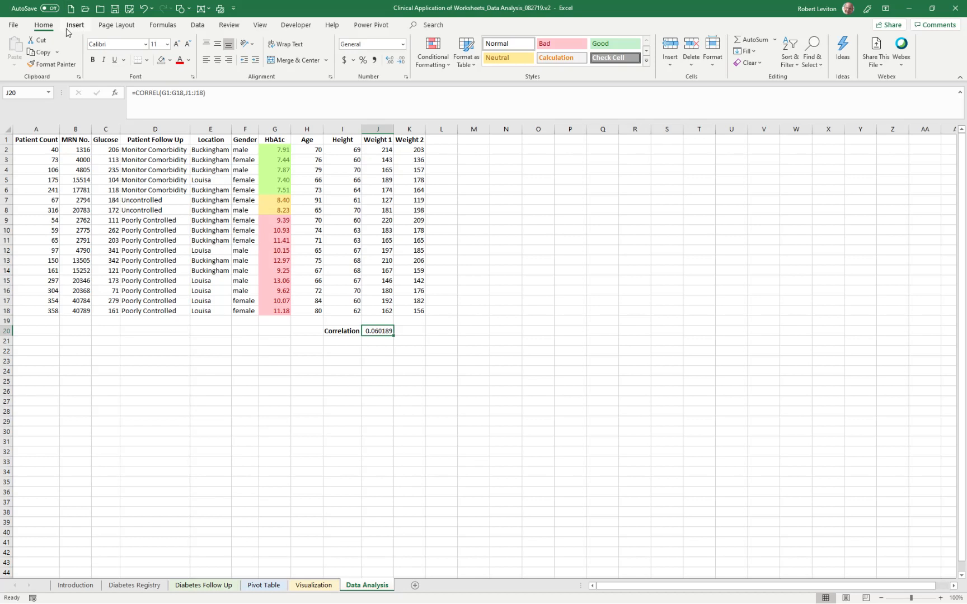
Reduce the correlation coefficient in J20 to three decimal places
click(405, 63)
click(405, 64)
click(405, 64)
Run the Correlation analysis tool on G1:K18, grouped by columns with labels in the first row, with M3 as the output range
drag(276, 139, 414, 310)
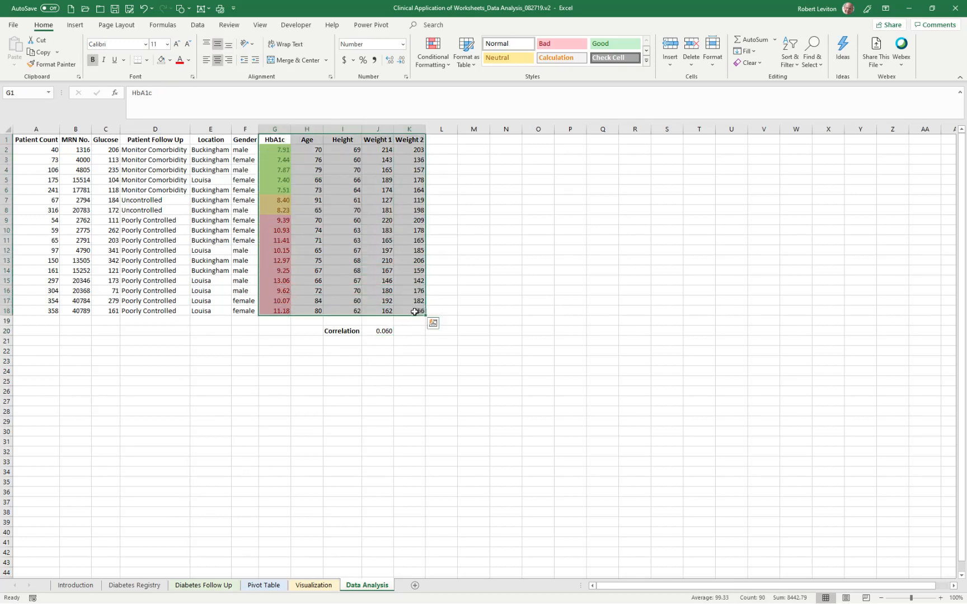
click(195, 25)
click(917, 40)
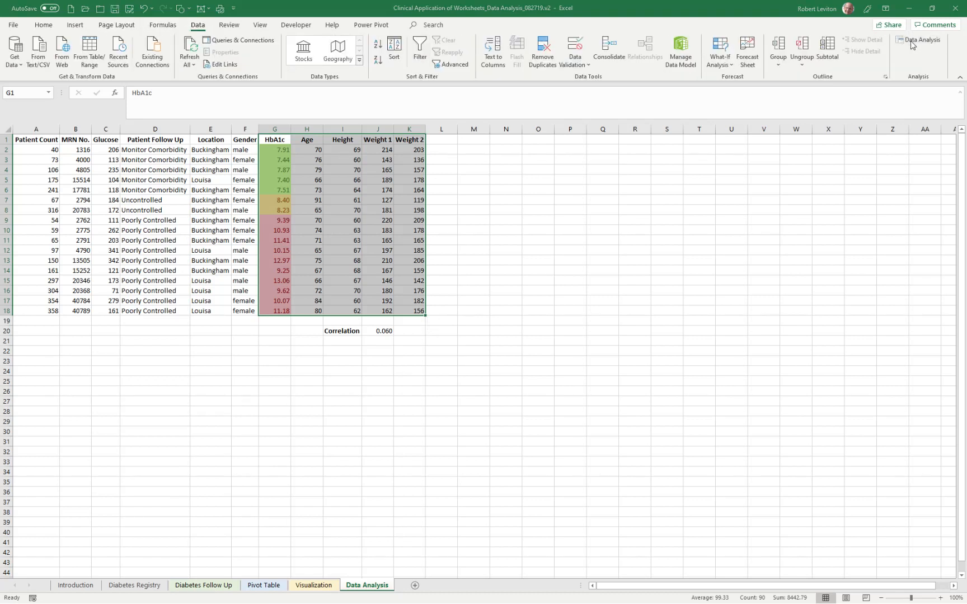
drag(618, 226, 618, 209)
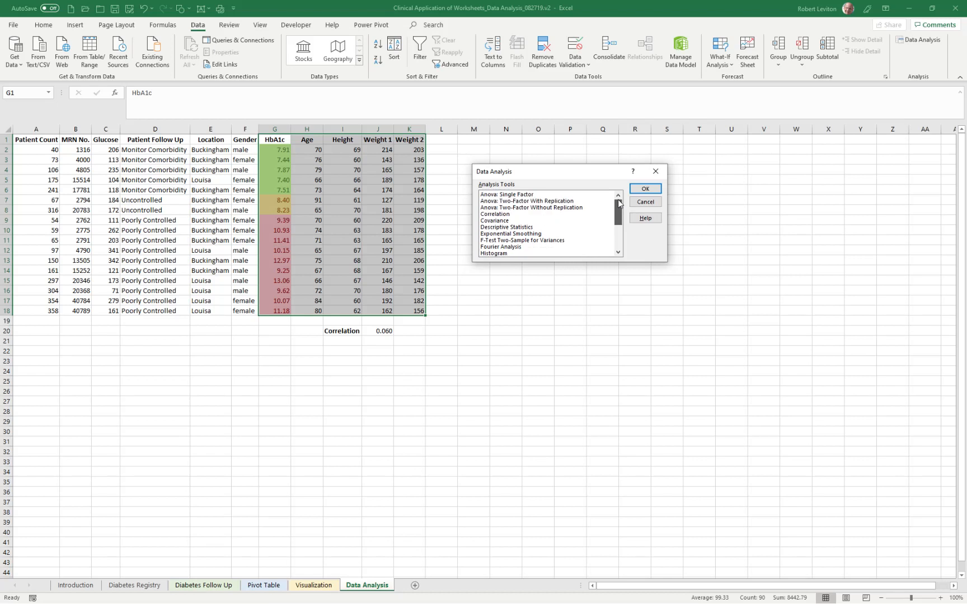
click(494, 214)
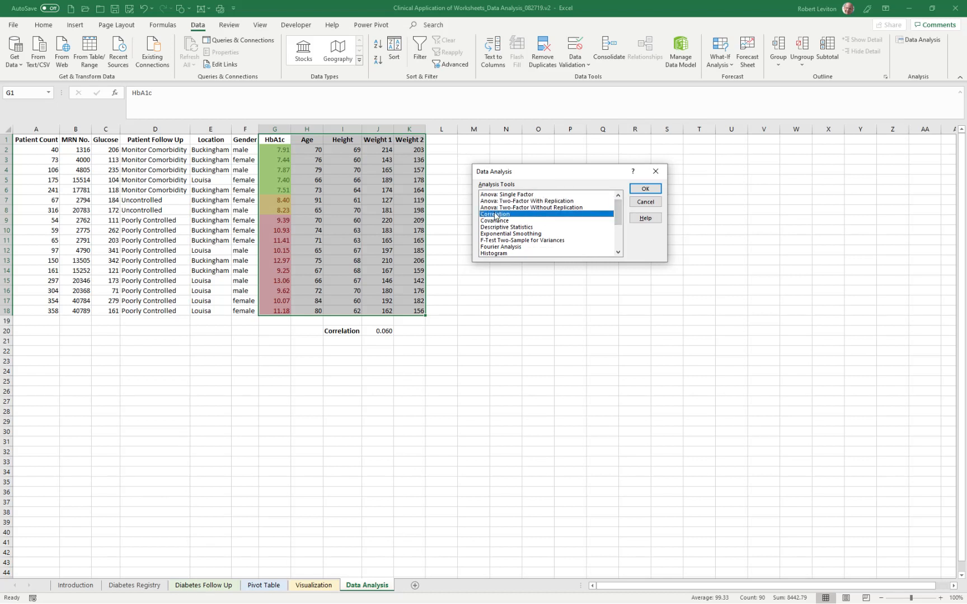
click(645, 189)
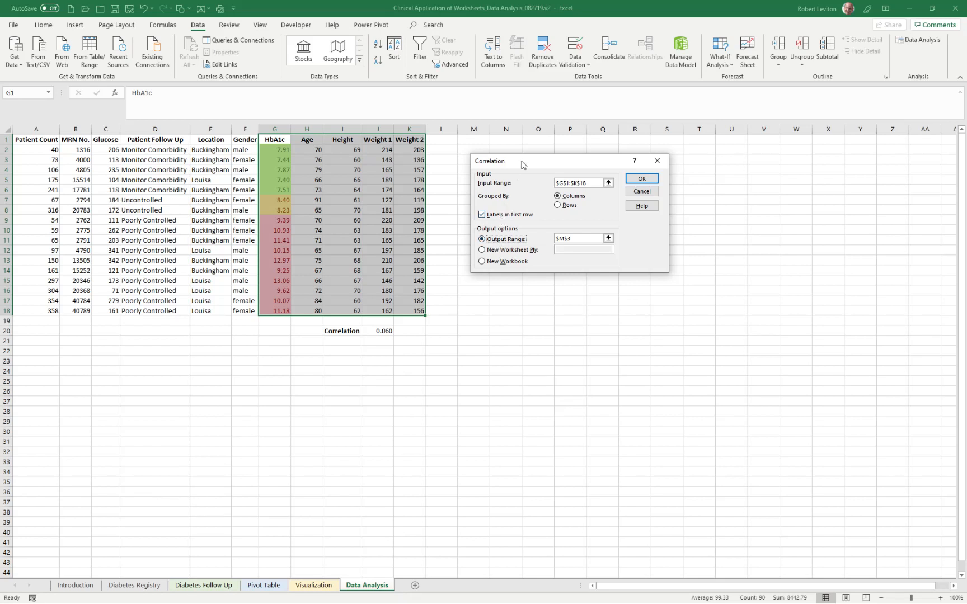
drag(521, 164, 563, 179)
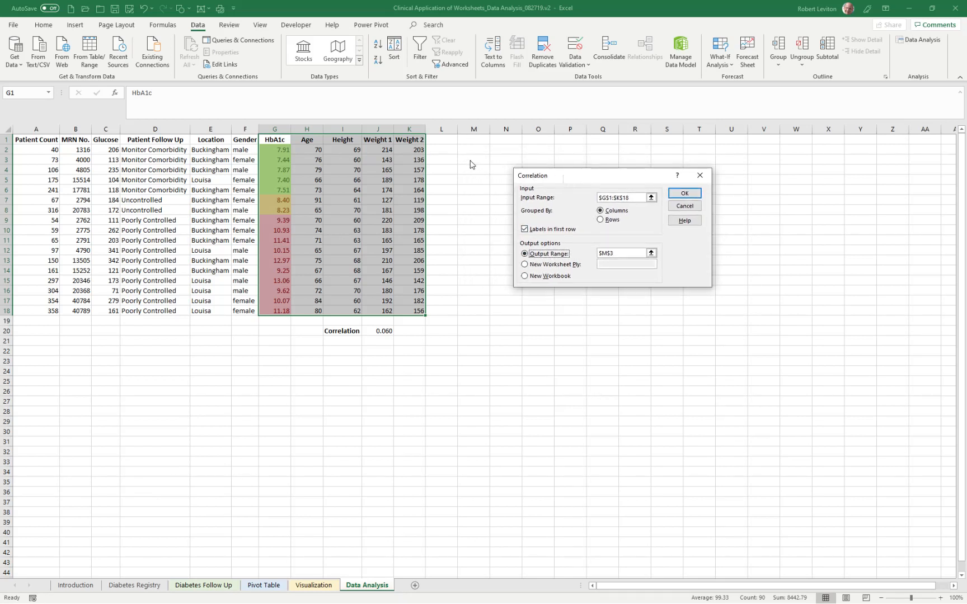
drag(626, 254, 600, 254)
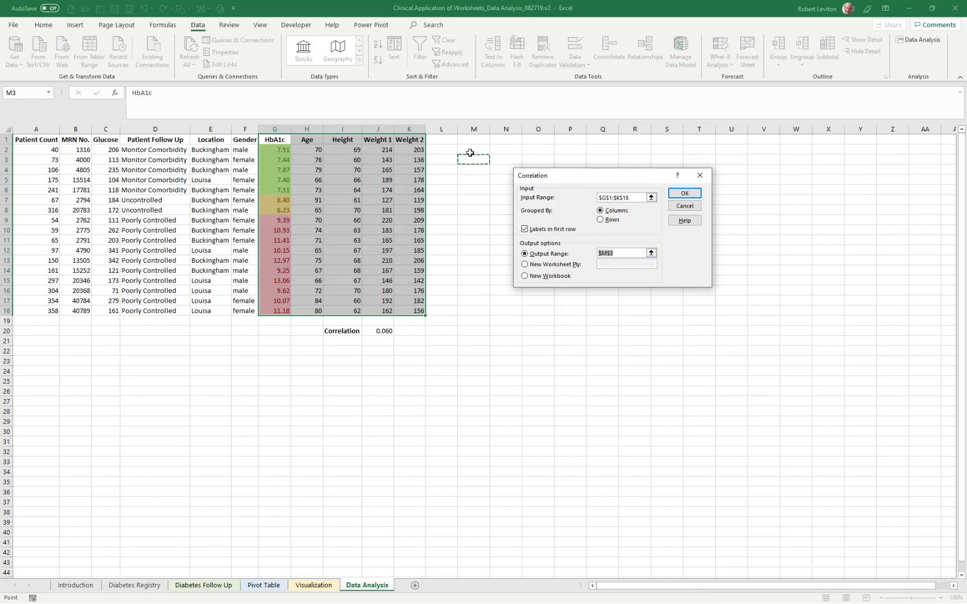
click(684, 193)
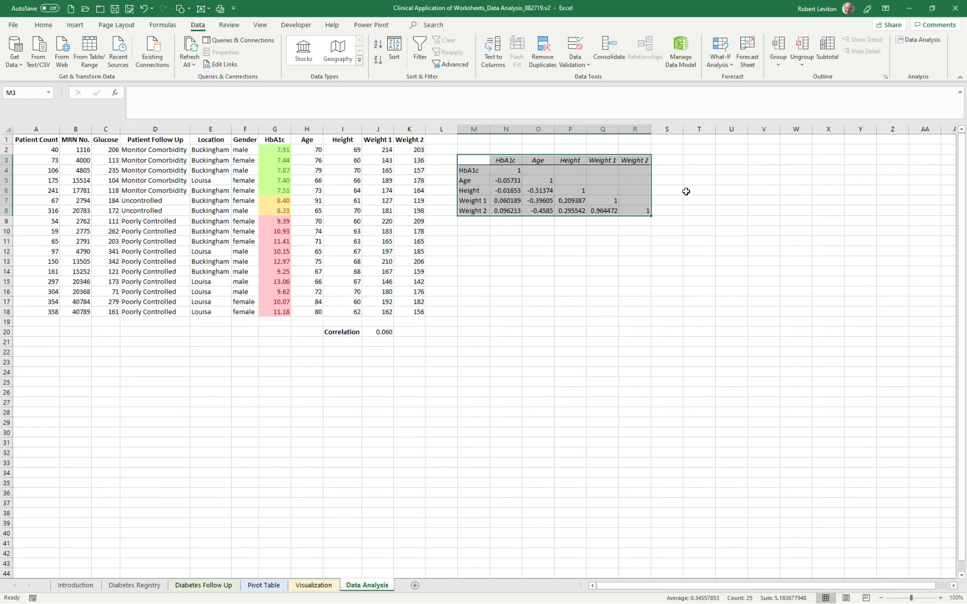
Apply color scale conditional formatting to the correlation matrix through Quick Analysis
right_click(468, 163)
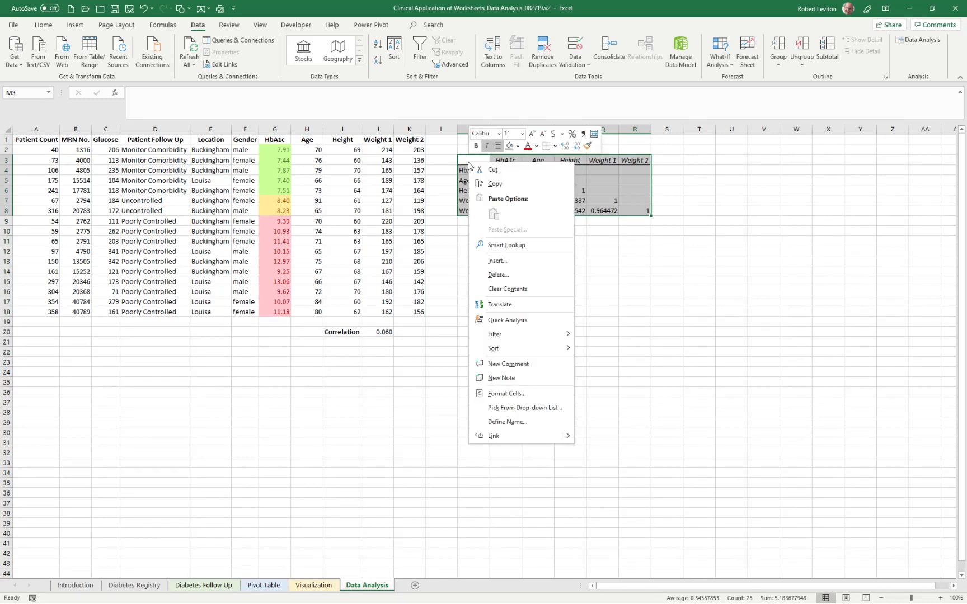
click(507, 321)
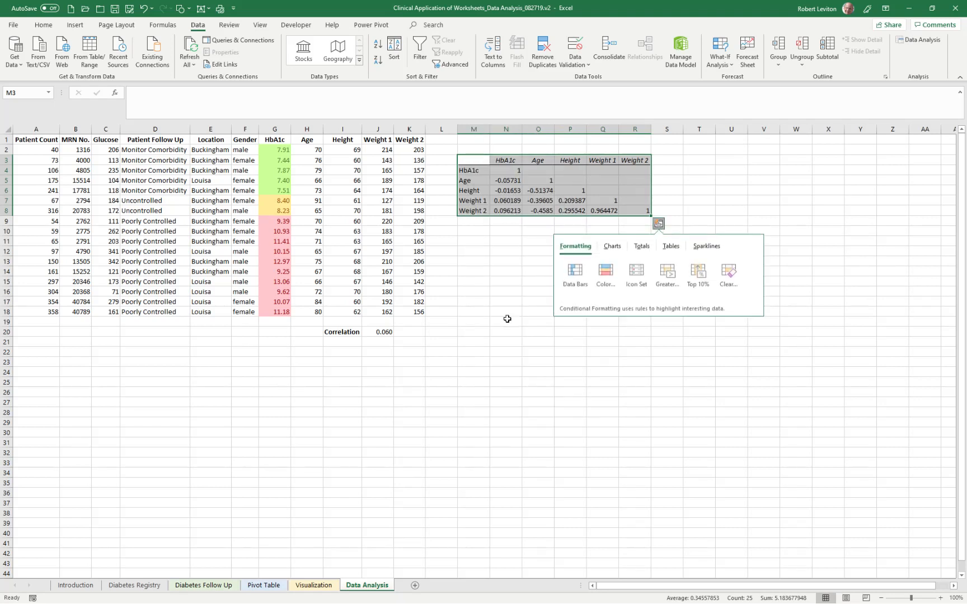
click(606, 272)
click(606, 273)
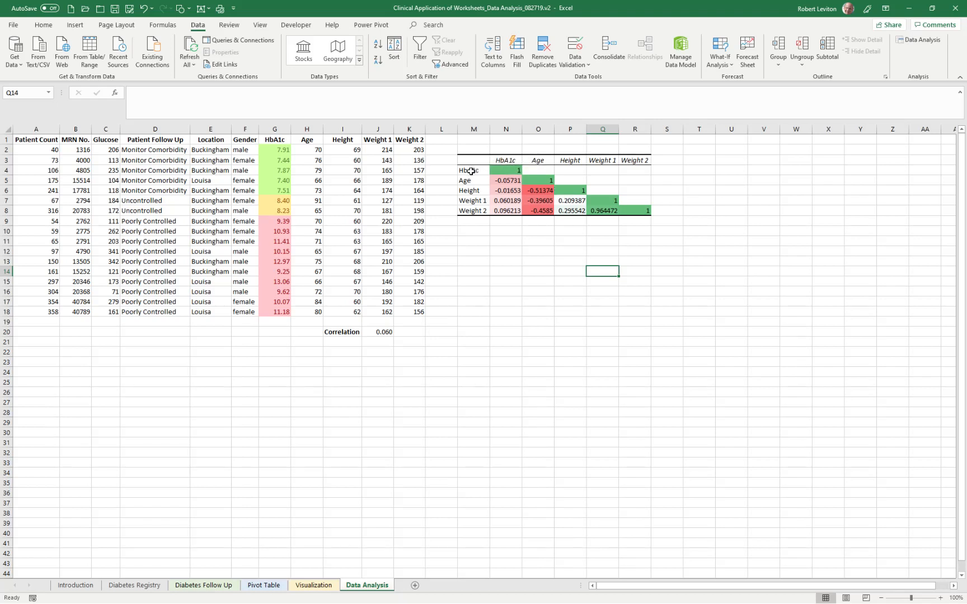
Format the correlation coefficients in N4:R8 to three decimal places
click(498, 169)
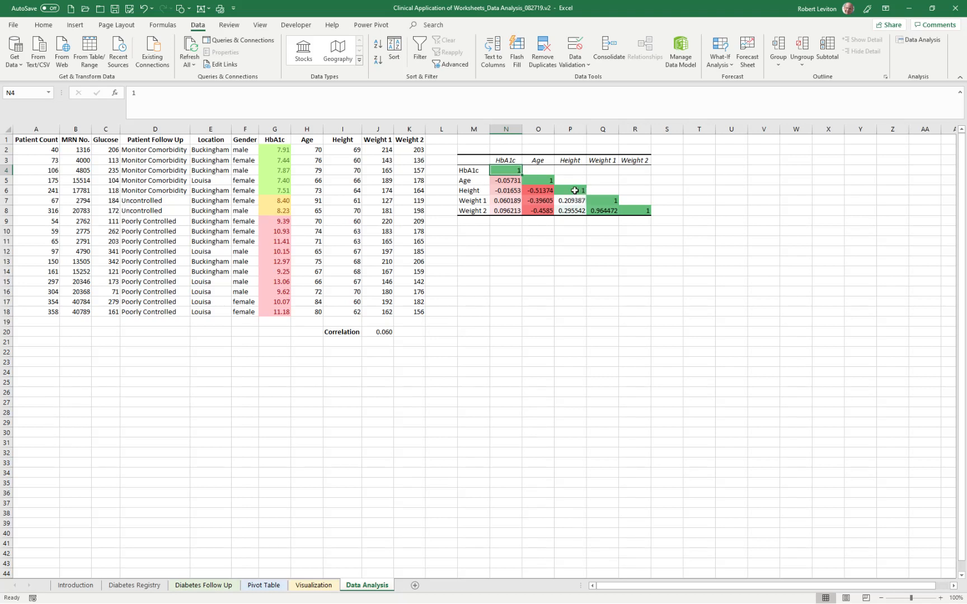
click(500, 179)
drag(505, 170, 638, 211)
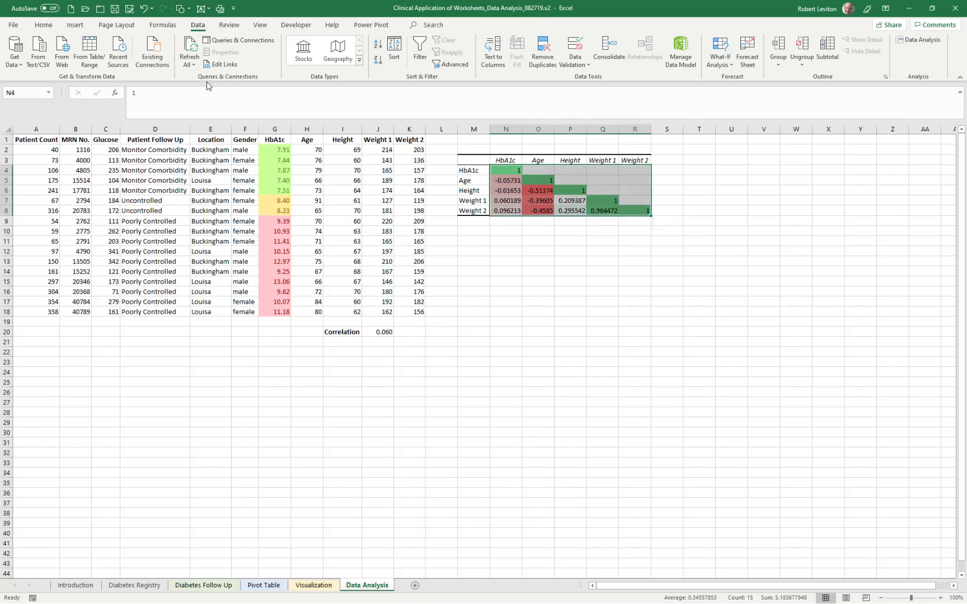
click(47, 26)
click(400, 62)
click(400, 63)
click(401, 64)
click(401, 65)
click(401, 65)
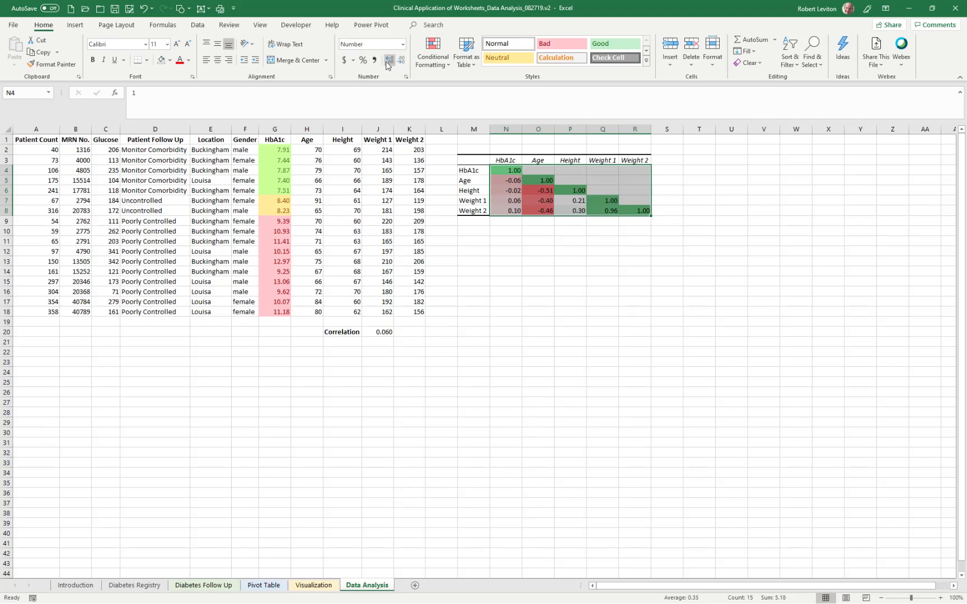
click(503, 292)
Compare the matrix's HbA1c and Weight 1 coefficient with the CORREL result in J20, and inspect the Age and Height coefficient
click(505, 203)
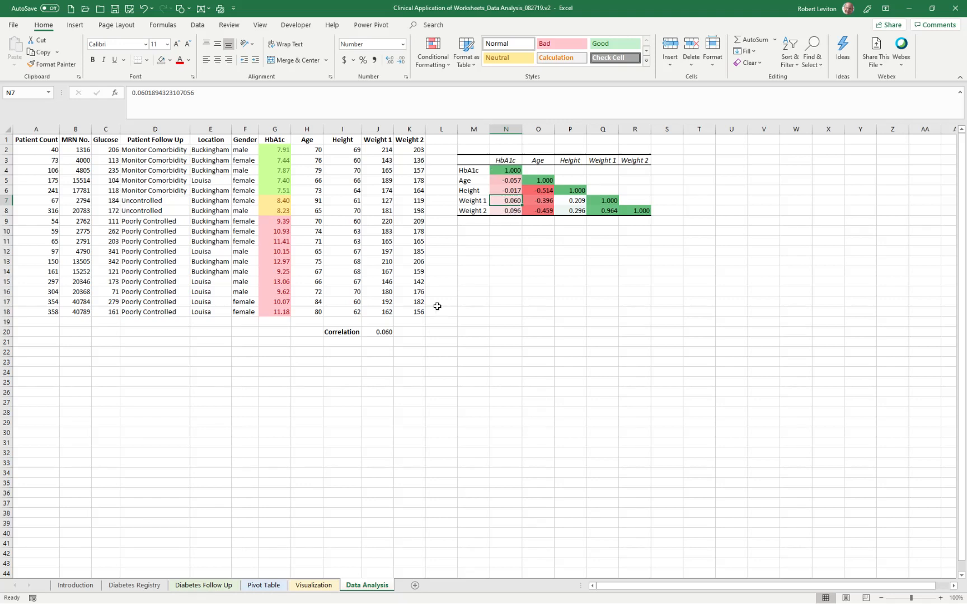
click(383, 332)
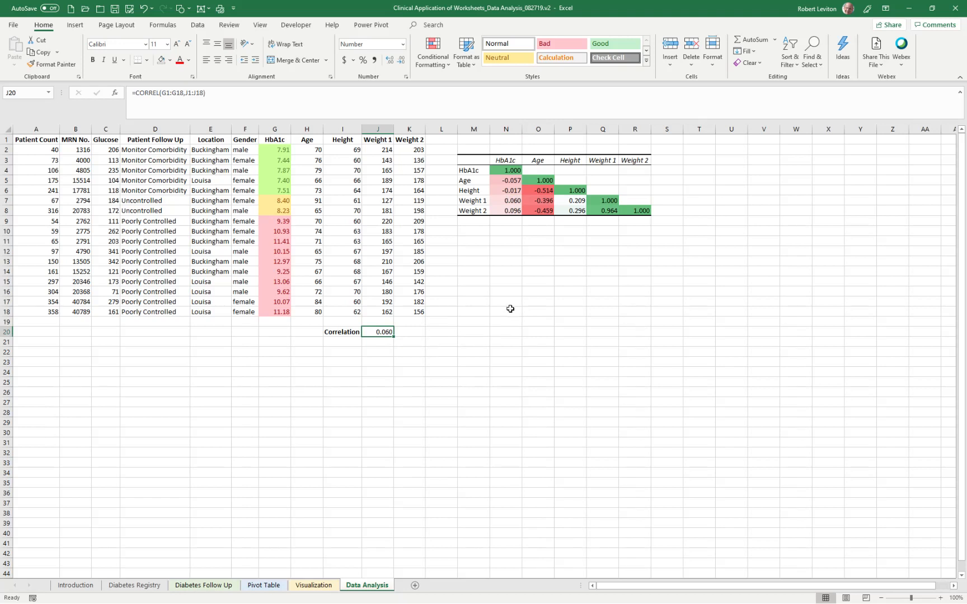
click(543, 190)
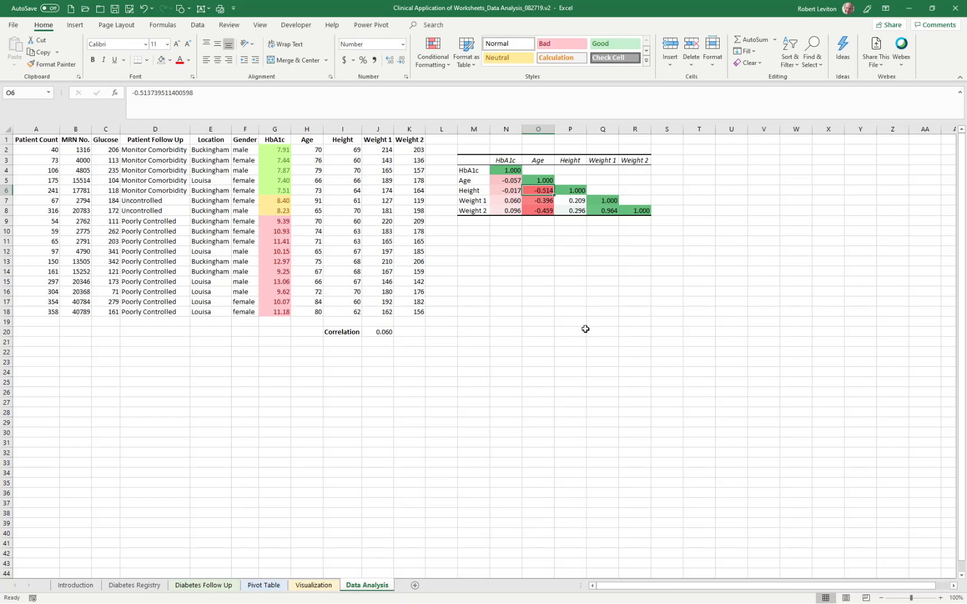
Insert a recommended line chart of the HbA1c, Weight 1 and Weight 2 columns, enlarged and placed below the correlation matrix
drag(274, 140, 276, 309)
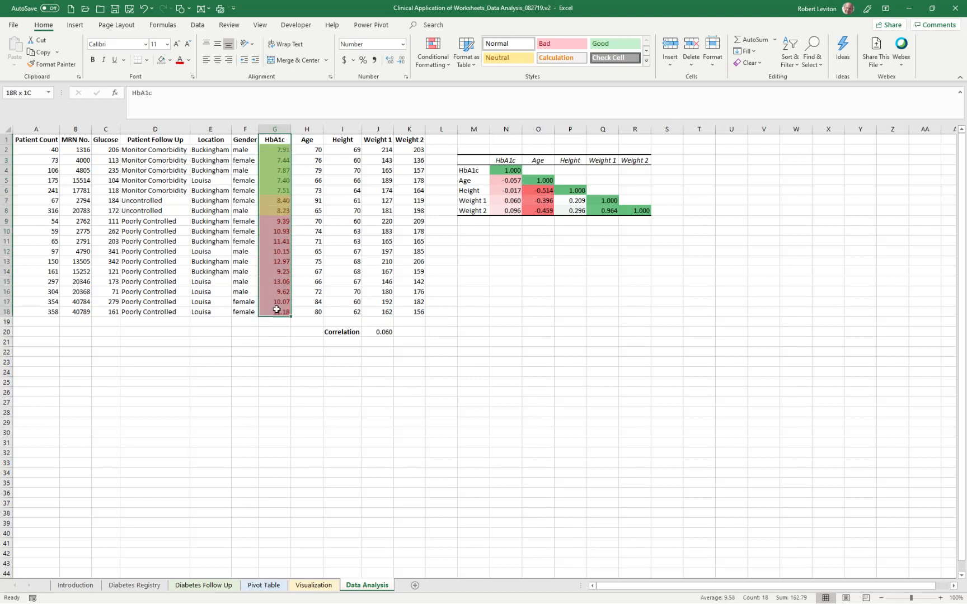
drag(376, 140, 404, 314)
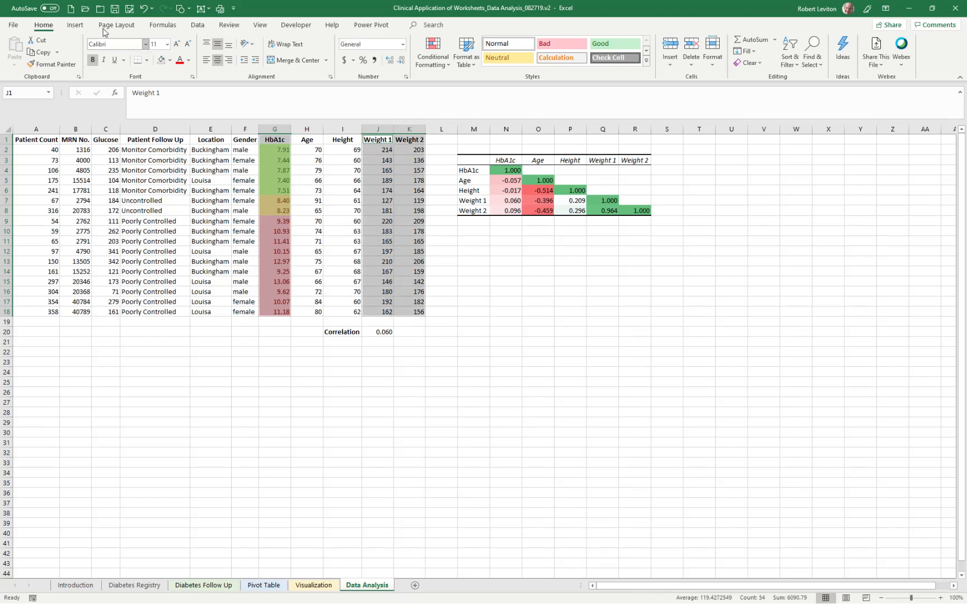
click(75, 25)
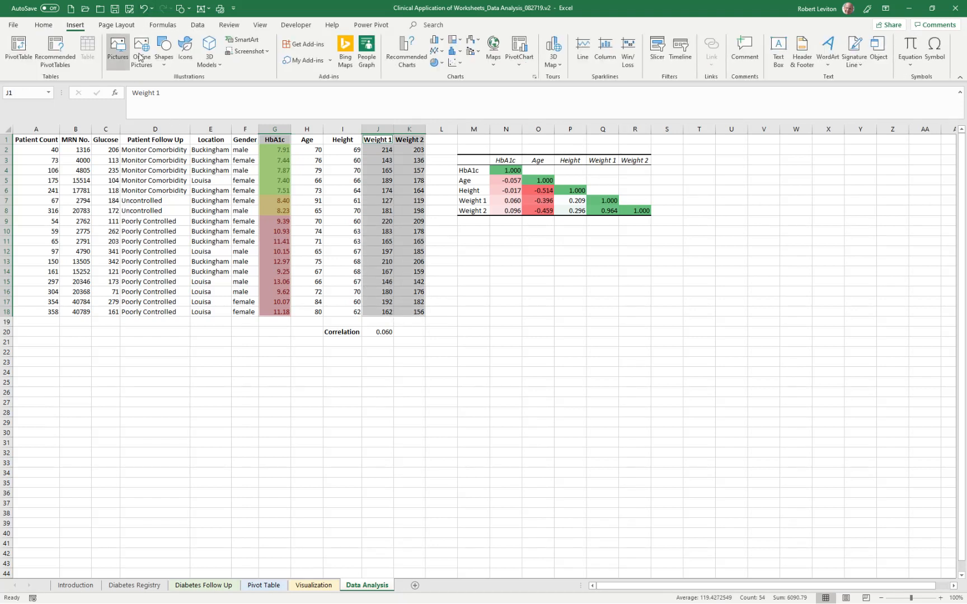
click(406, 53)
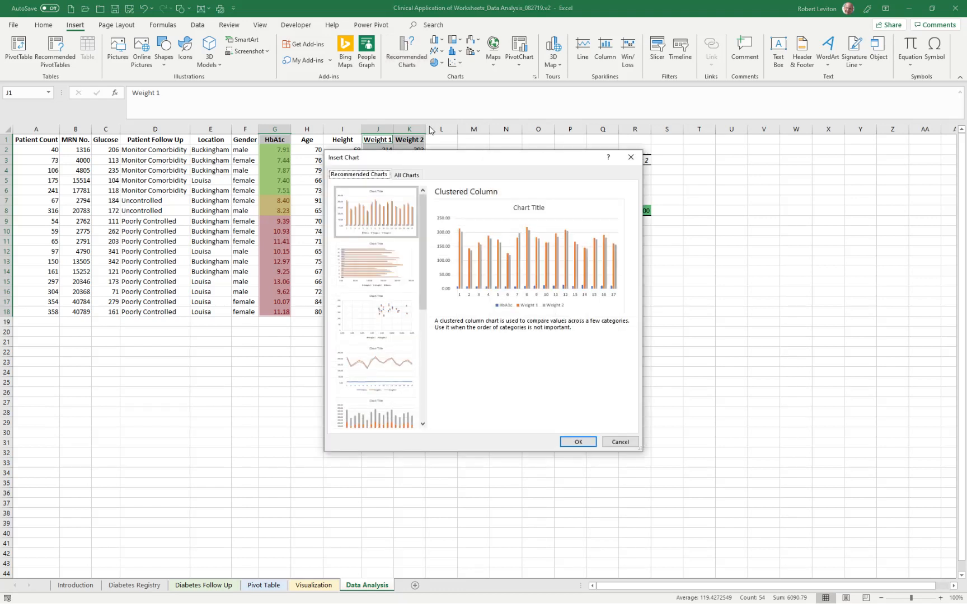
click(392, 368)
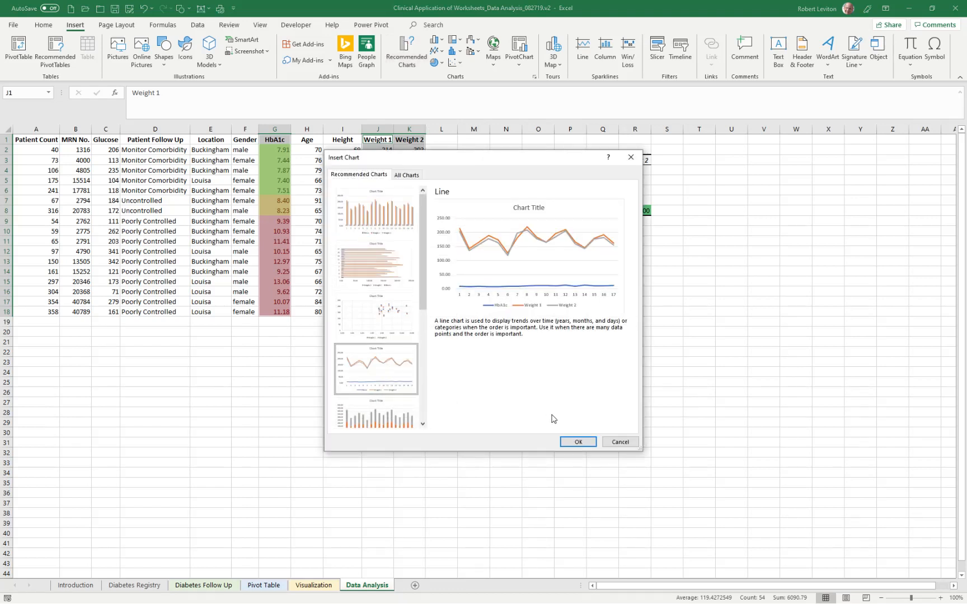
click(575, 441)
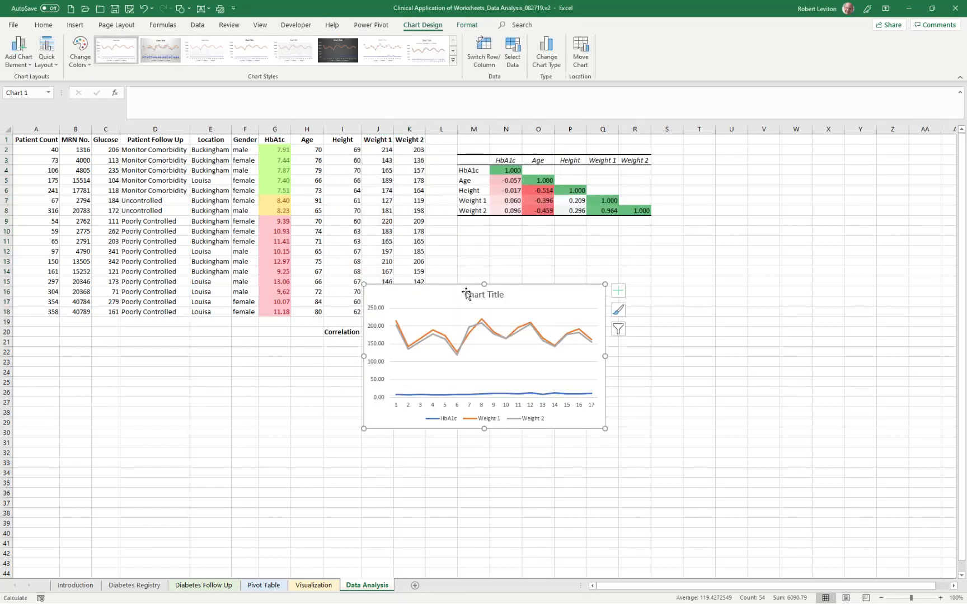
drag(466, 293, 557, 244)
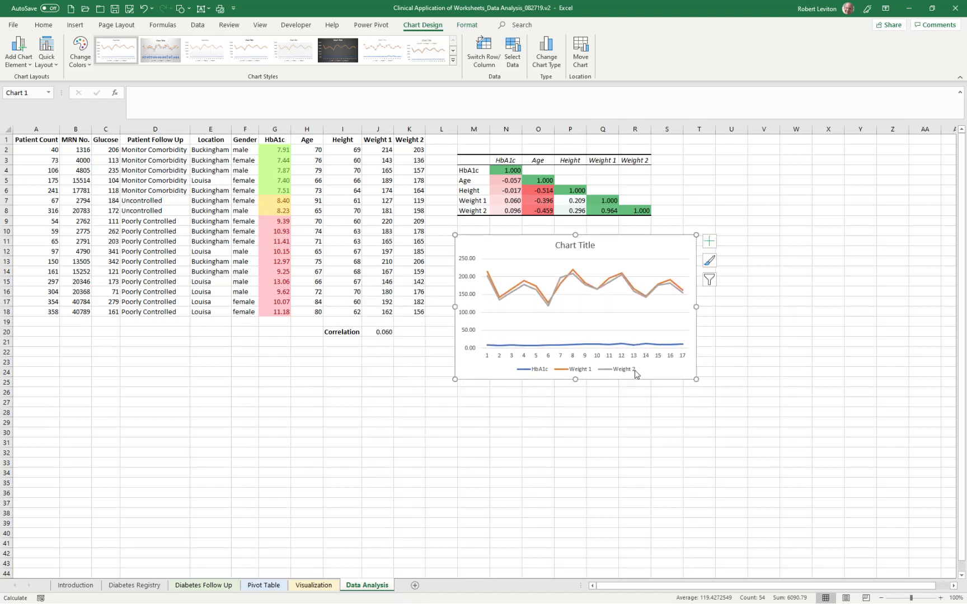
drag(696, 379, 780, 477)
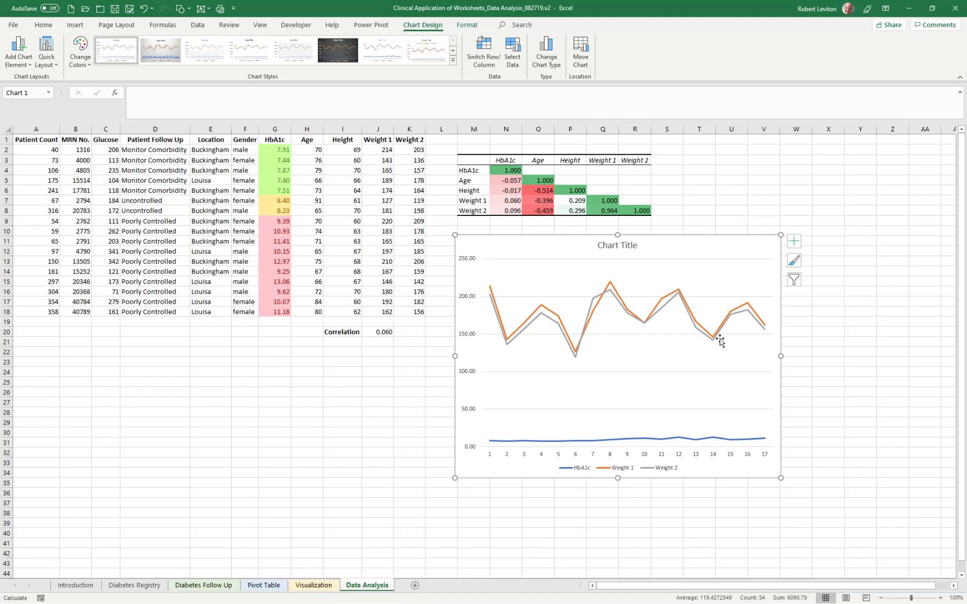
Add a data table and data labels to the line chart
click(793, 242)
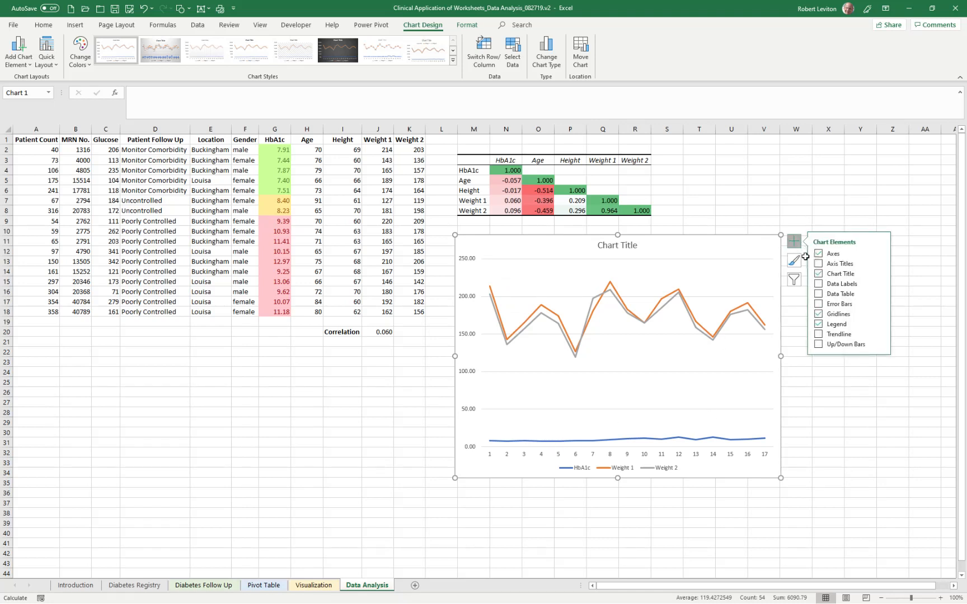
click(818, 293)
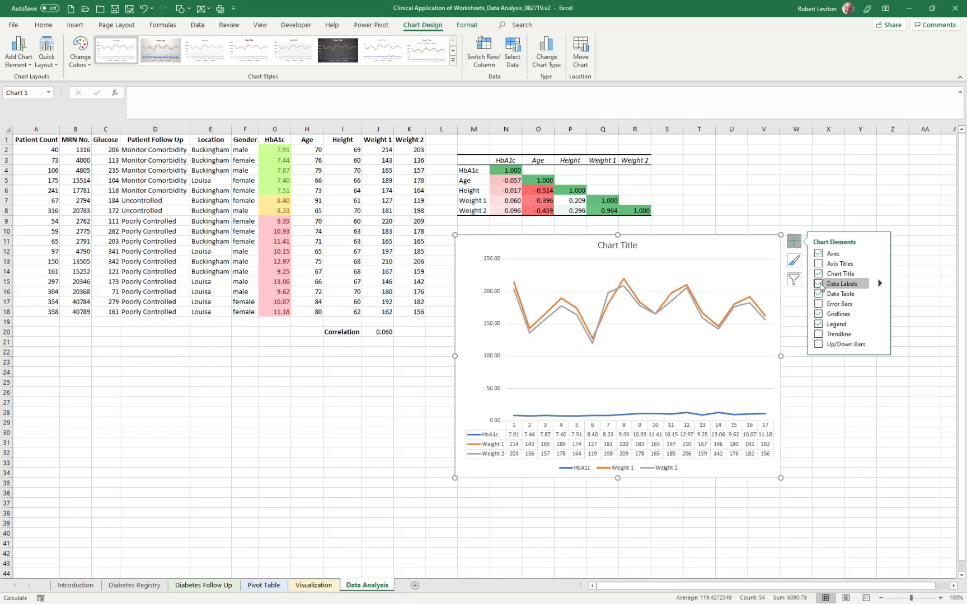
click(818, 284)
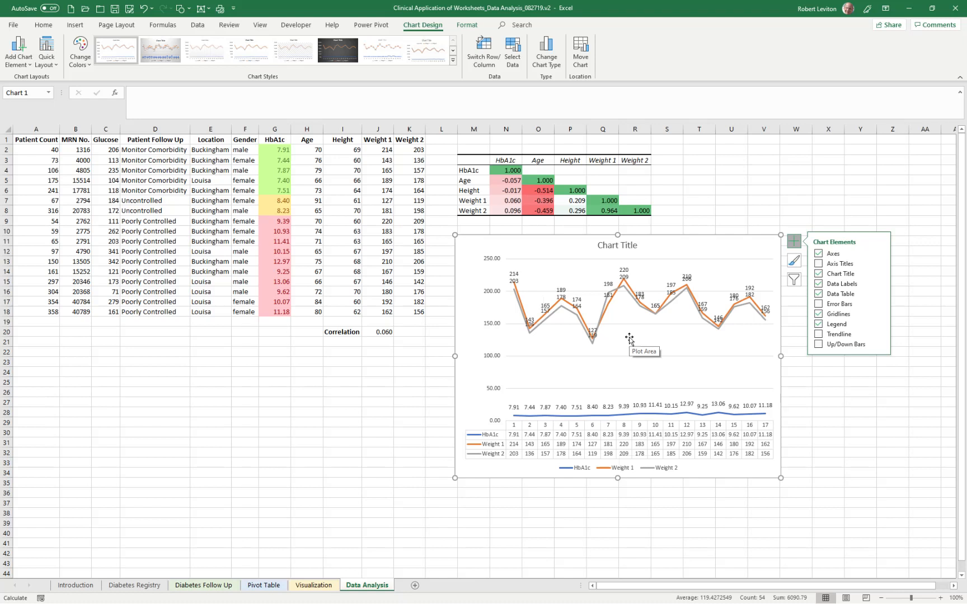
click(562, 290)
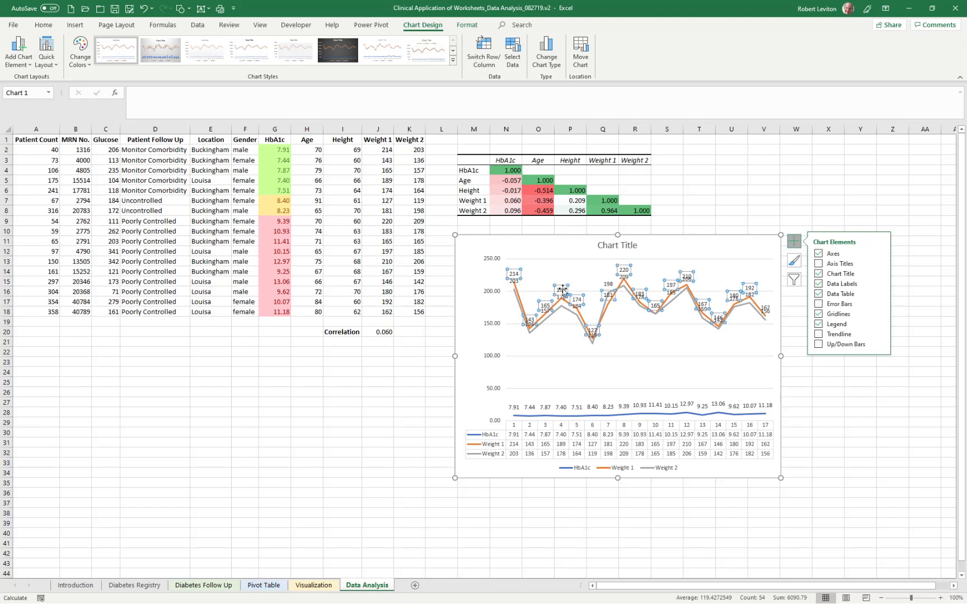
right_click(563, 289)
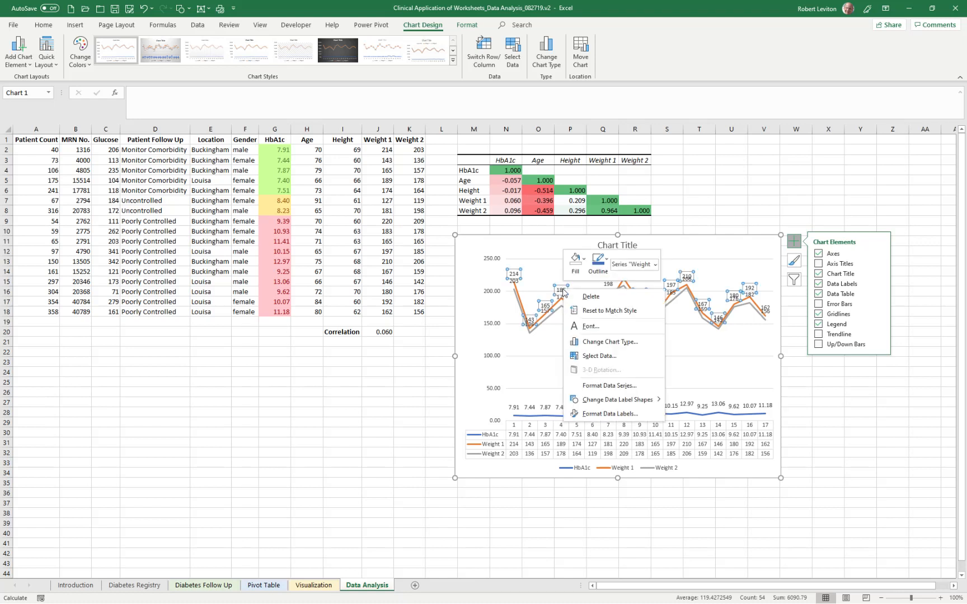
click(598, 386)
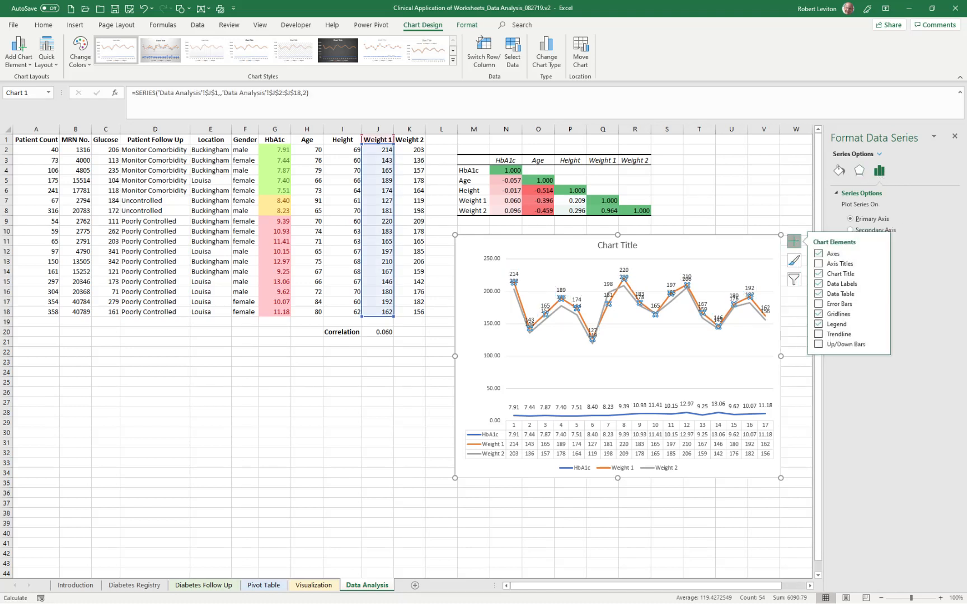
click(537, 302)
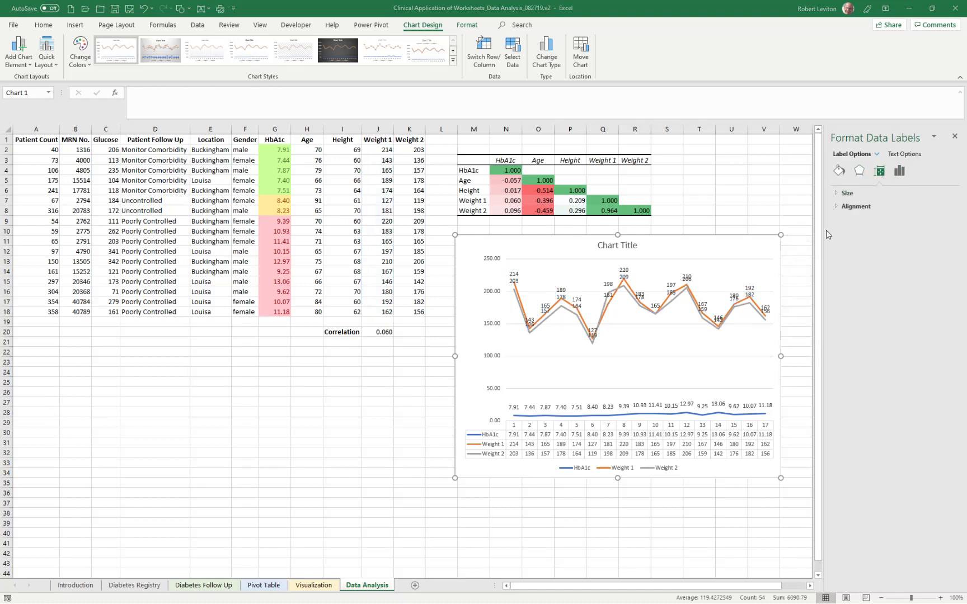
Set the label position of the Weight 1 series' data labels to Below
right_click(562, 291)
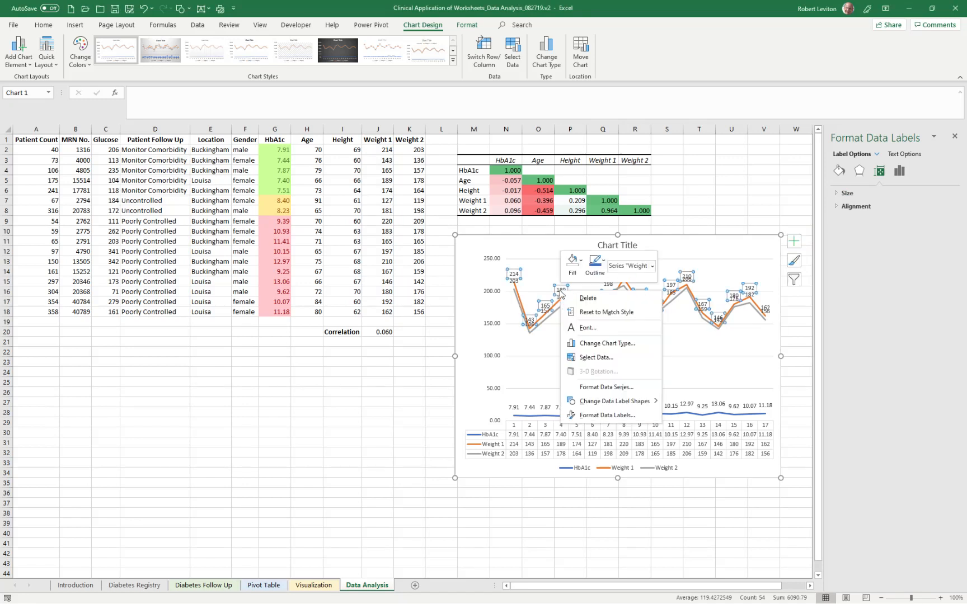
click(613, 415)
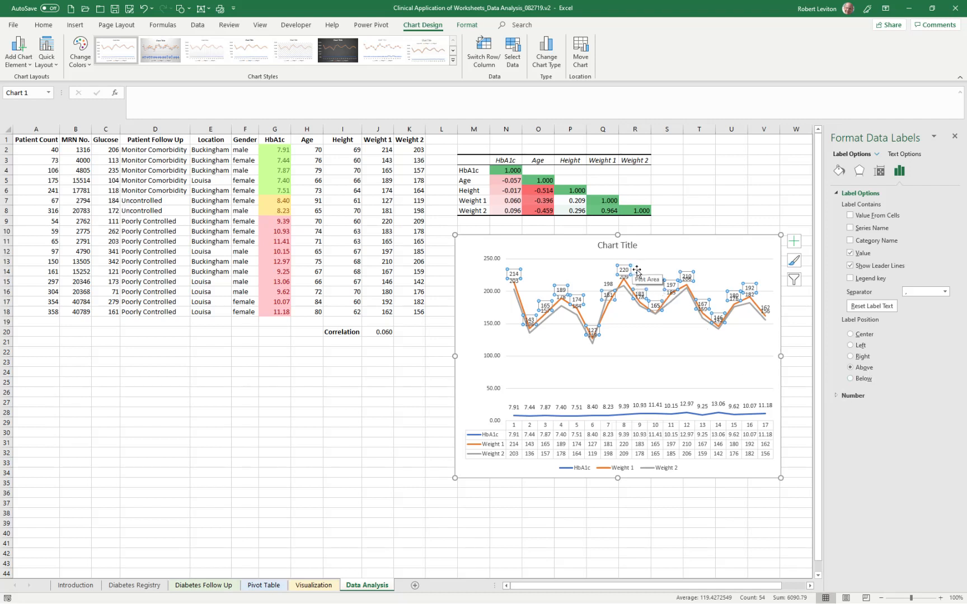
click(862, 380)
click(659, 369)
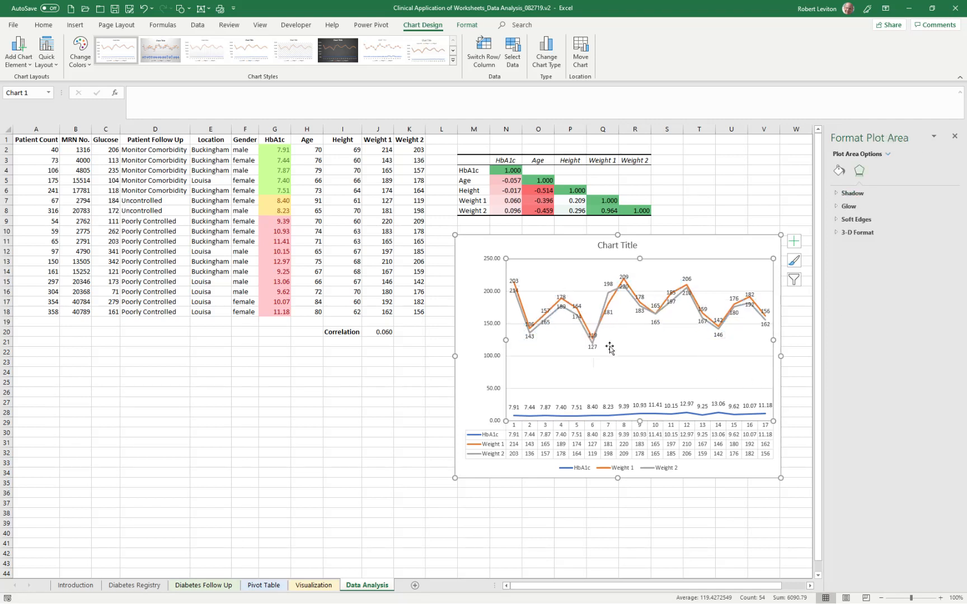
Format the Weight 2 series' data labels in the line chart as orange, bold, 12-point text
click(513, 279)
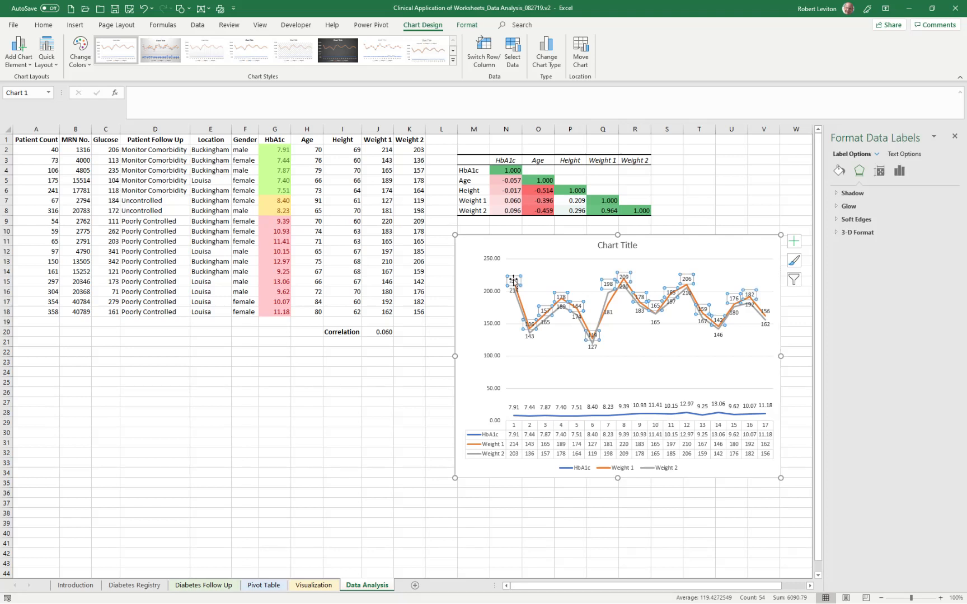
click(43, 25)
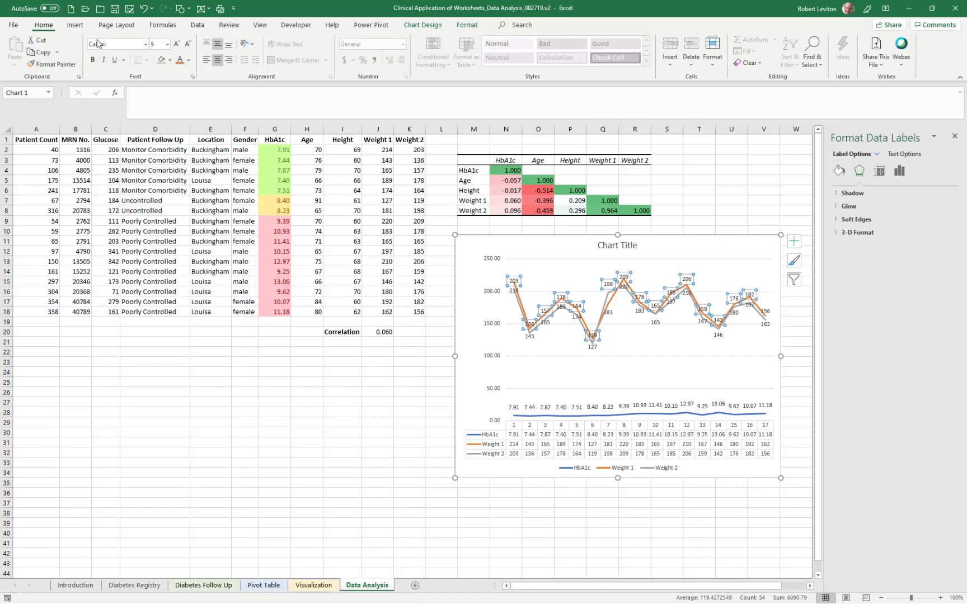
click(179, 63)
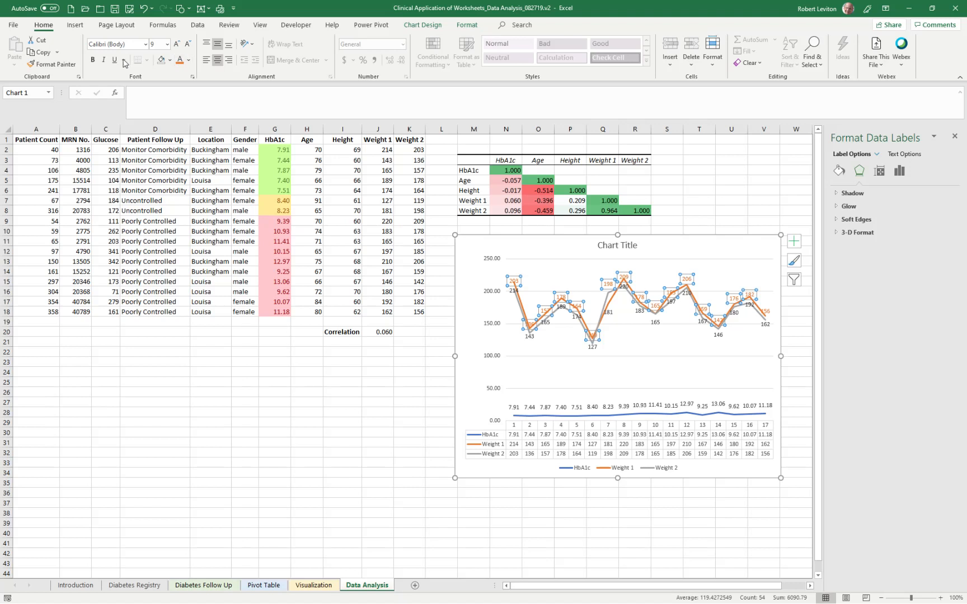
click(93, 60)
click(167, 44)
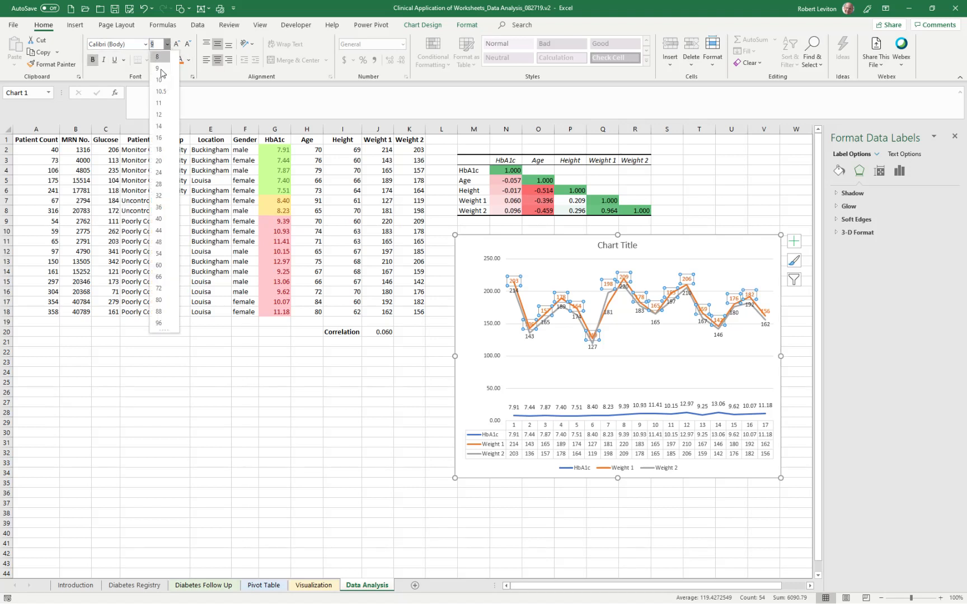
click(160, 115)
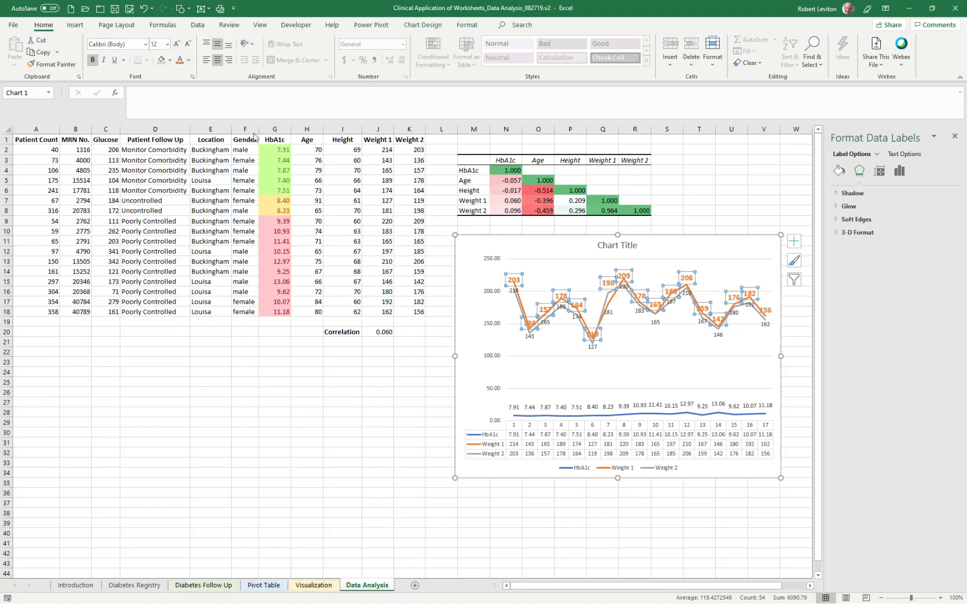
Format the Weight 1 series' data labels with the Automatic black font color, bold, at 12 points, and deselect the chart
click(529, 336)
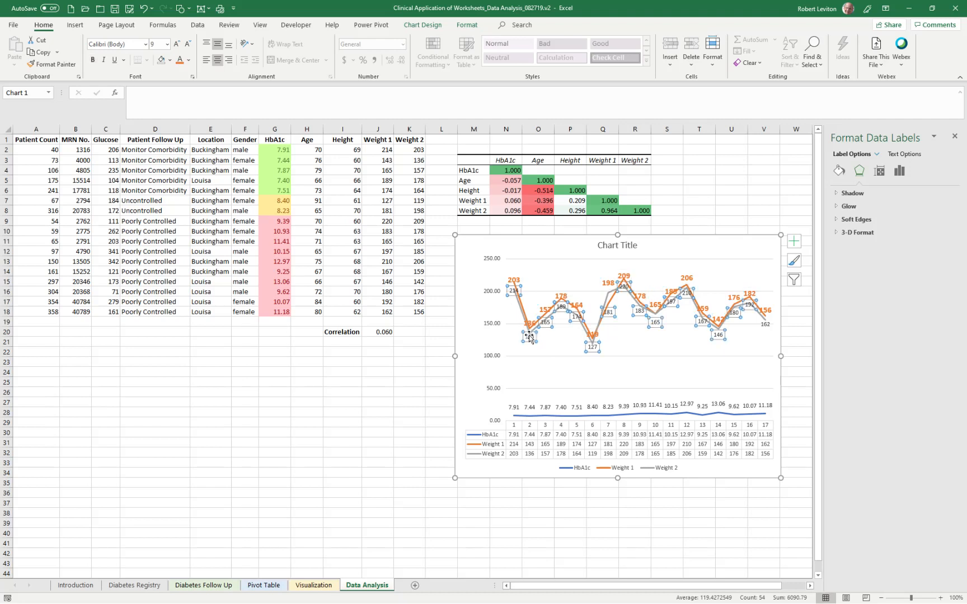
click(188, 60)
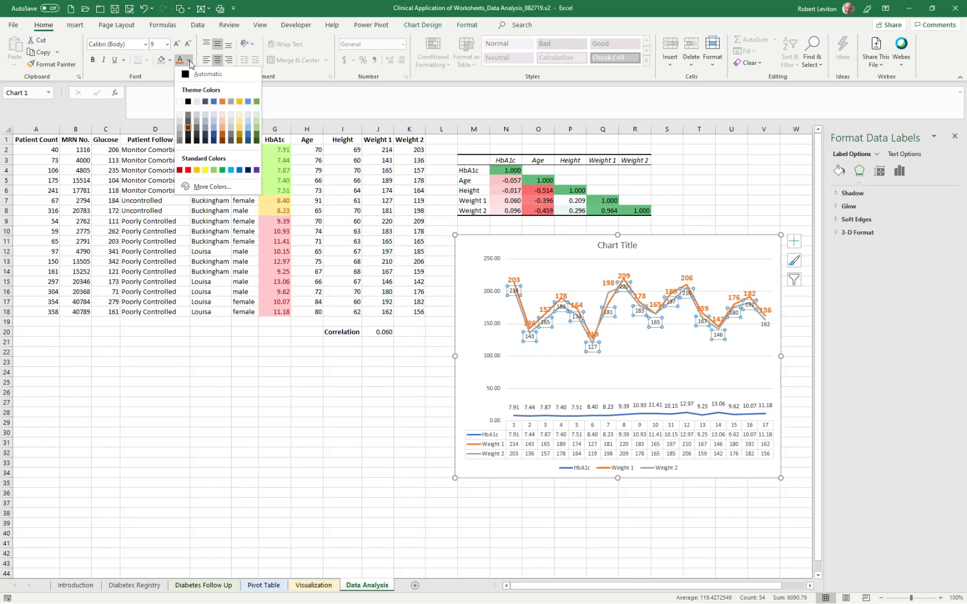
click(189, 75)
click(92, 60)
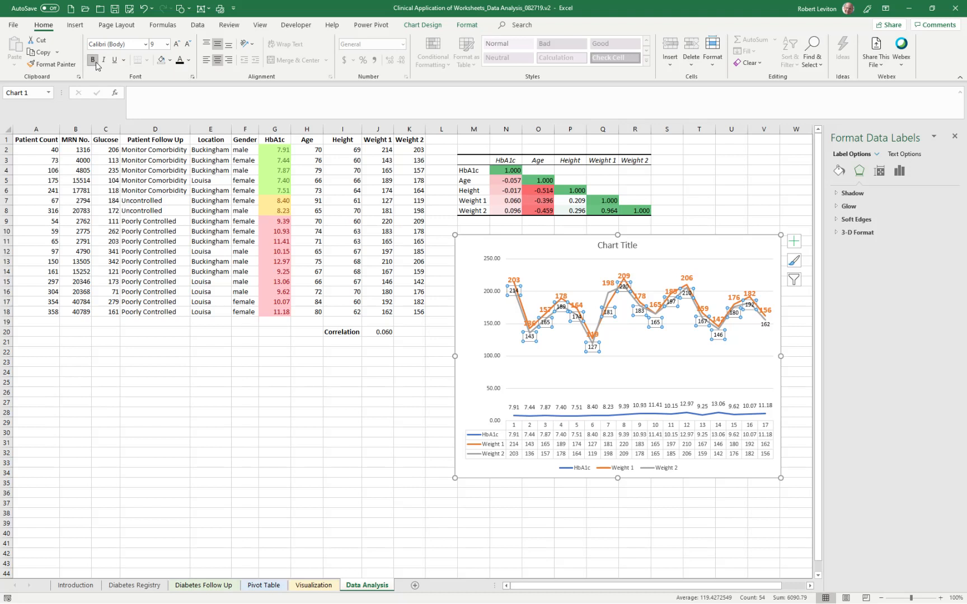
click(167, 45)
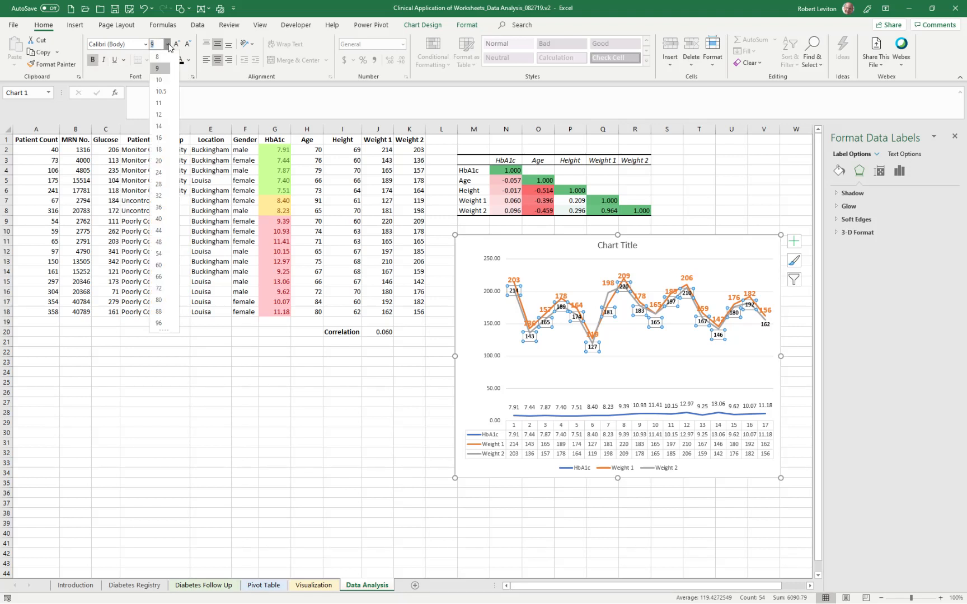
click(159, 115)
click(268, 431)
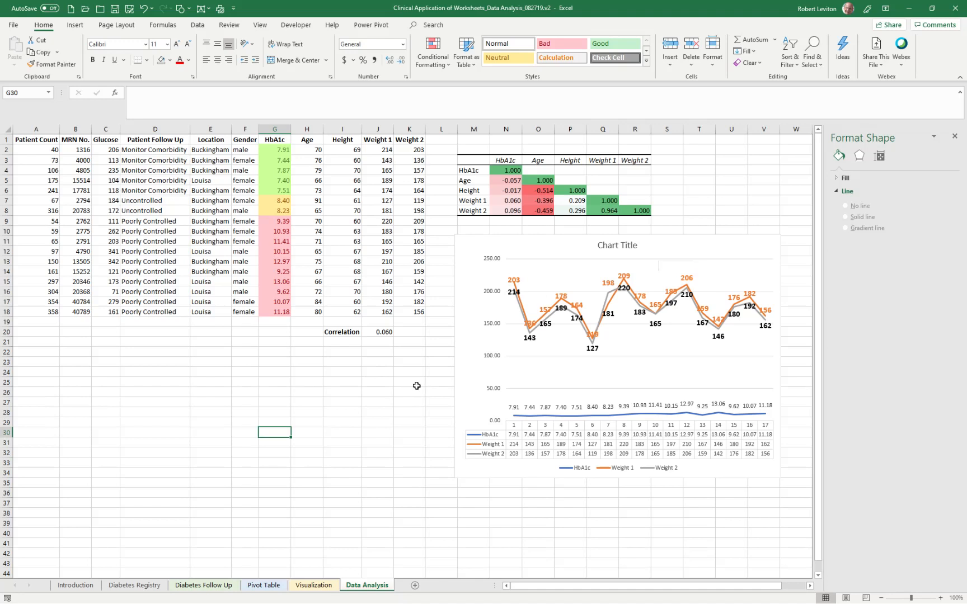
Switch to the Introduction worksheet to view the chapter outline
click(87, 586)
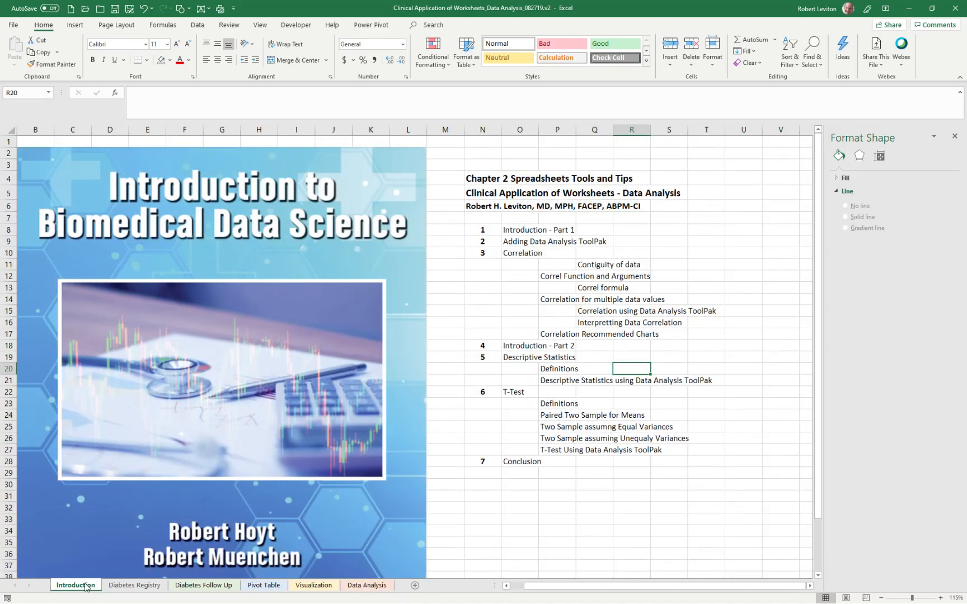